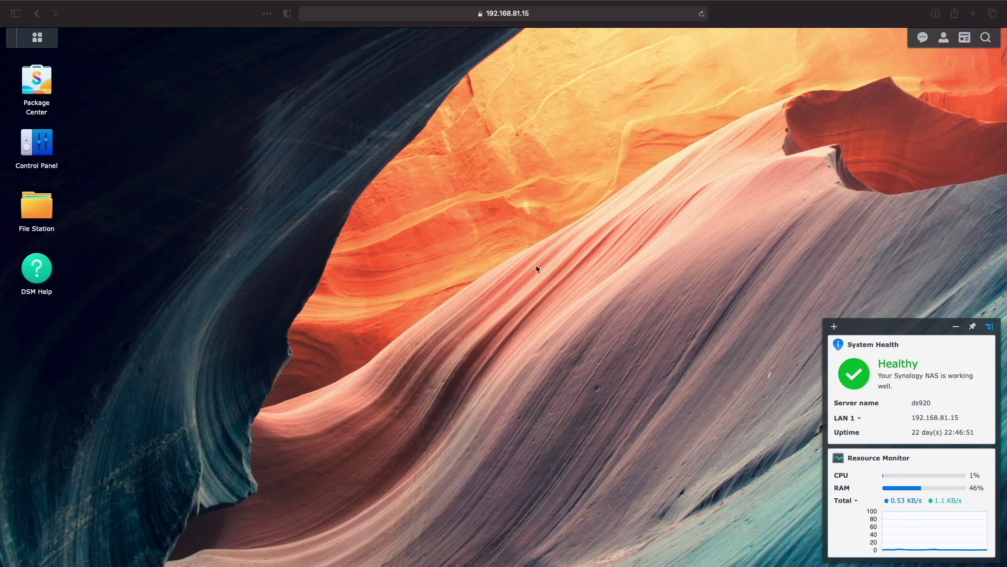
Open the Control Panel from the DSM desktop
left_click(48, 149)
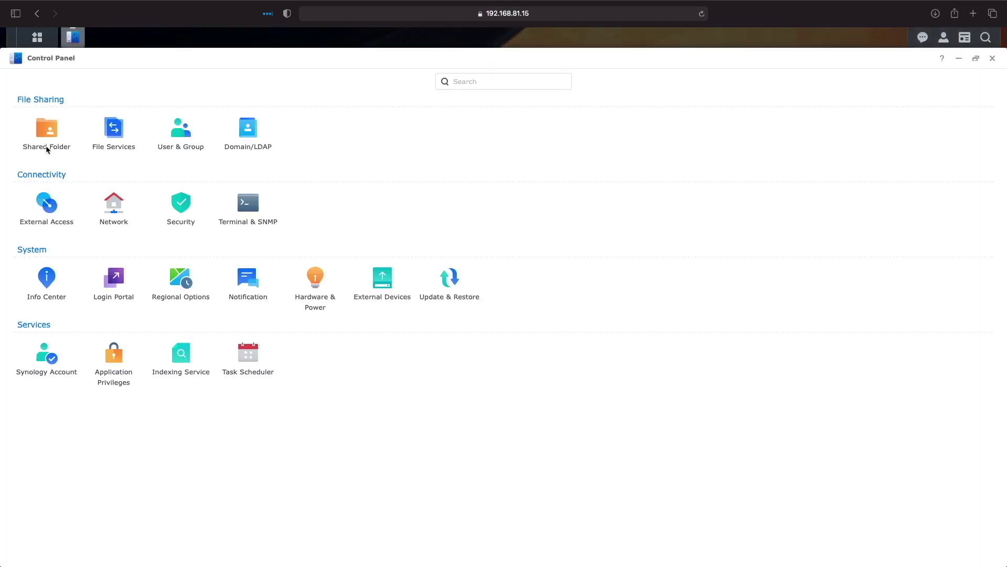
Sign in to the Synology Account through the link in Security > Account
left_click(178, 207)
left_click(194, 84)
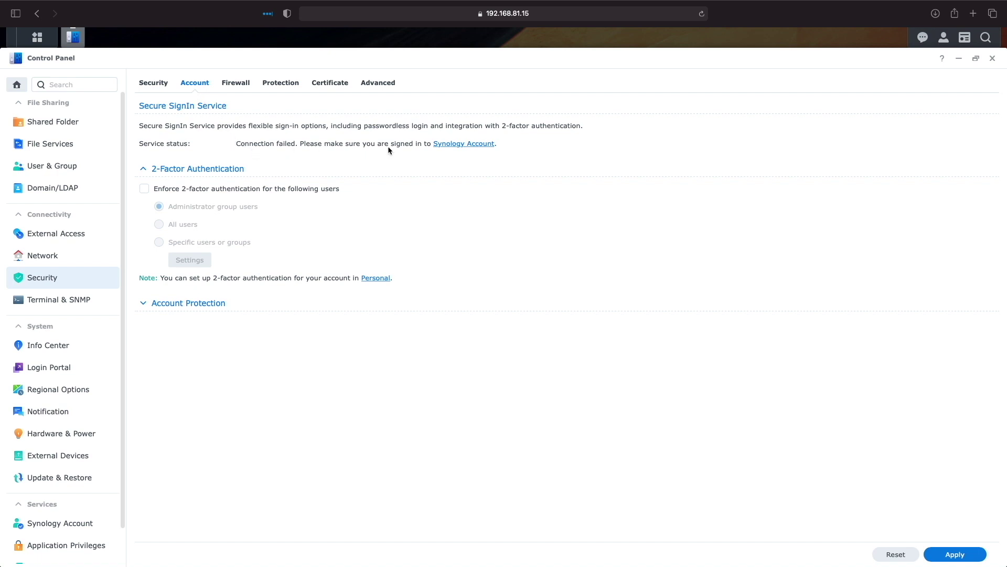
left_click(448, 144)
left_click(354, 136)
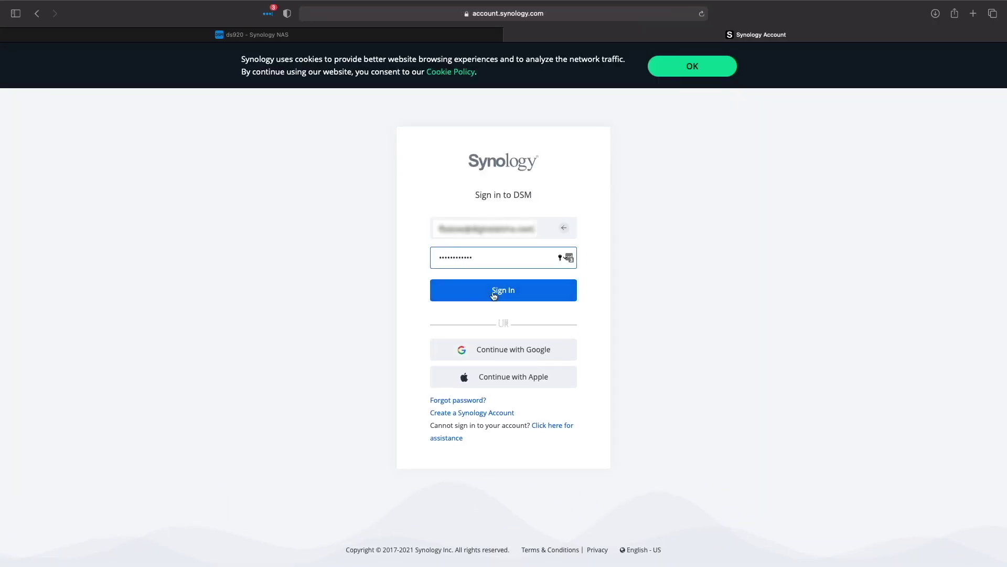
left_click(497, 291)
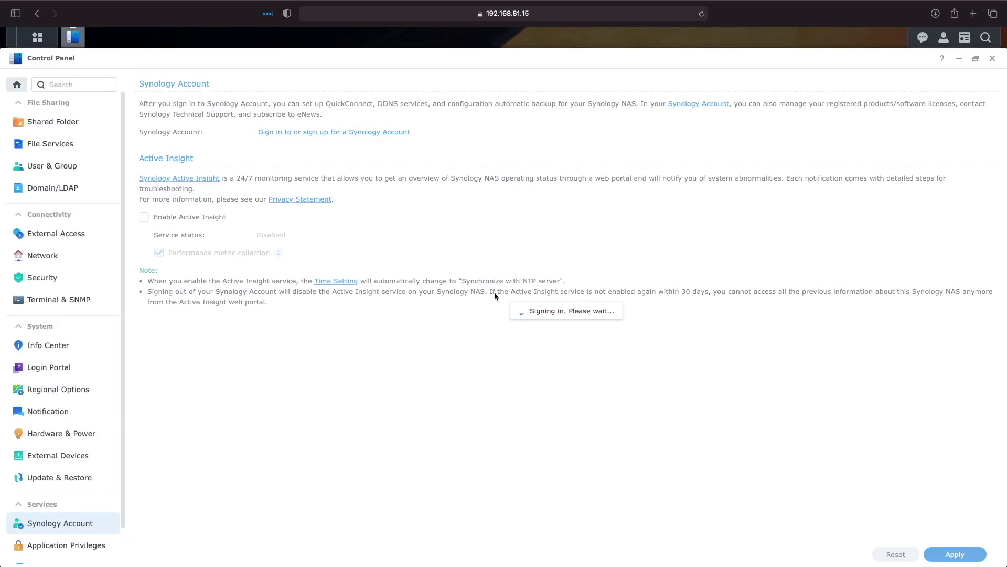
Recheck Security > Account for Secure SignIn Enabled, then go to External Access
left_click(56, 278)
left_click(202, 84)
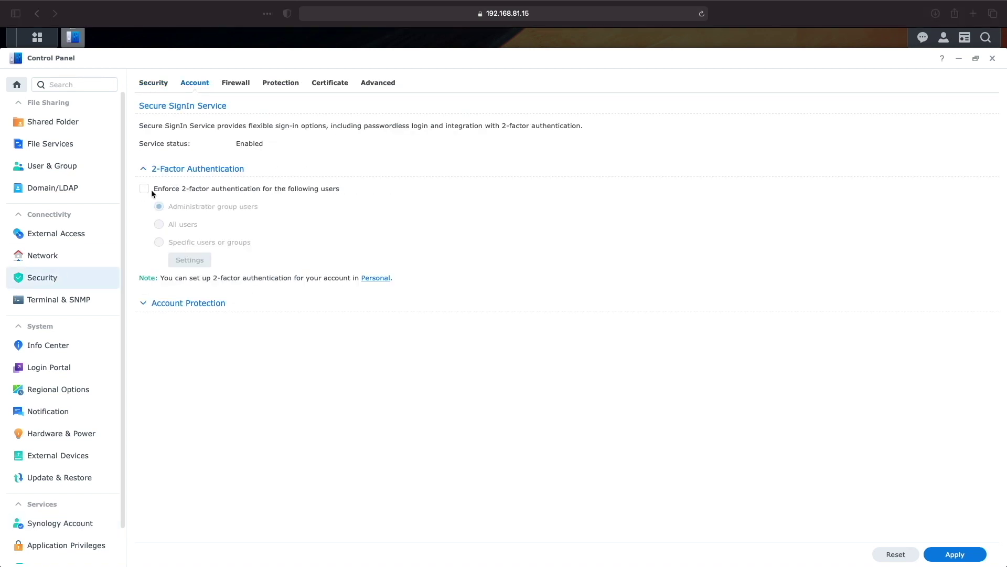
left_click(63, 236)
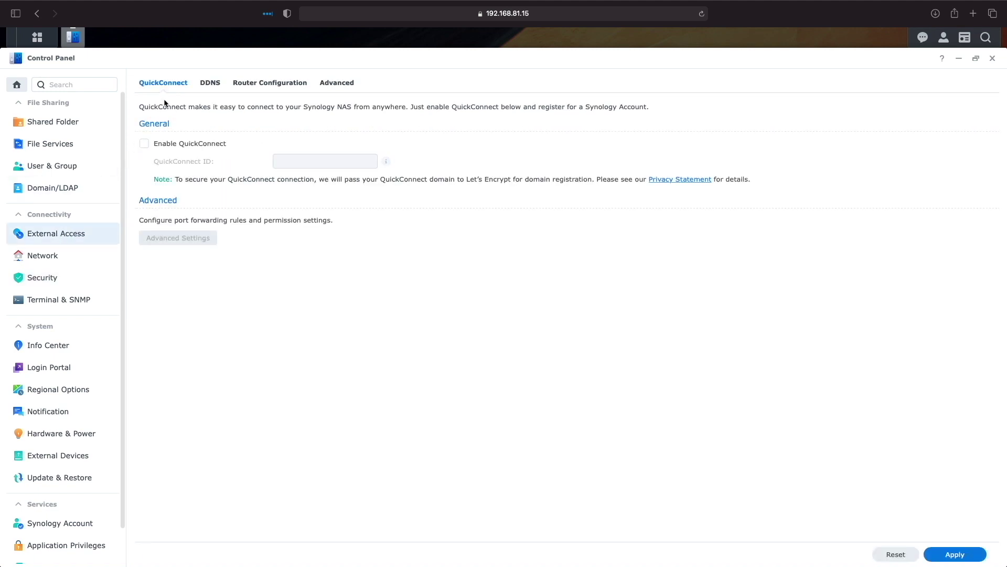
Browse the DDNS and Router Configuration tabs, ending on the empty DDNS hostname list
left_click(217, 85)
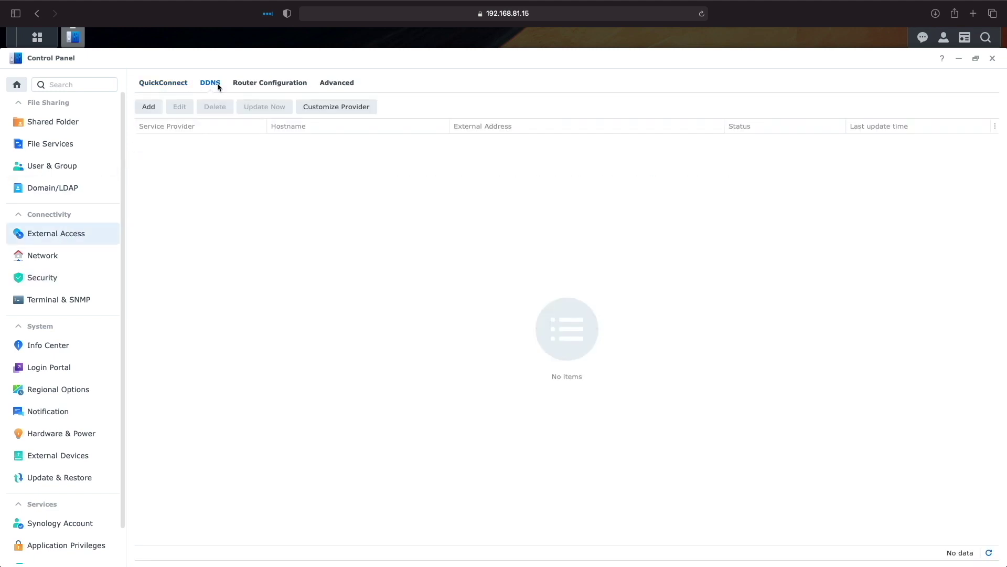
left_click(337, 83)
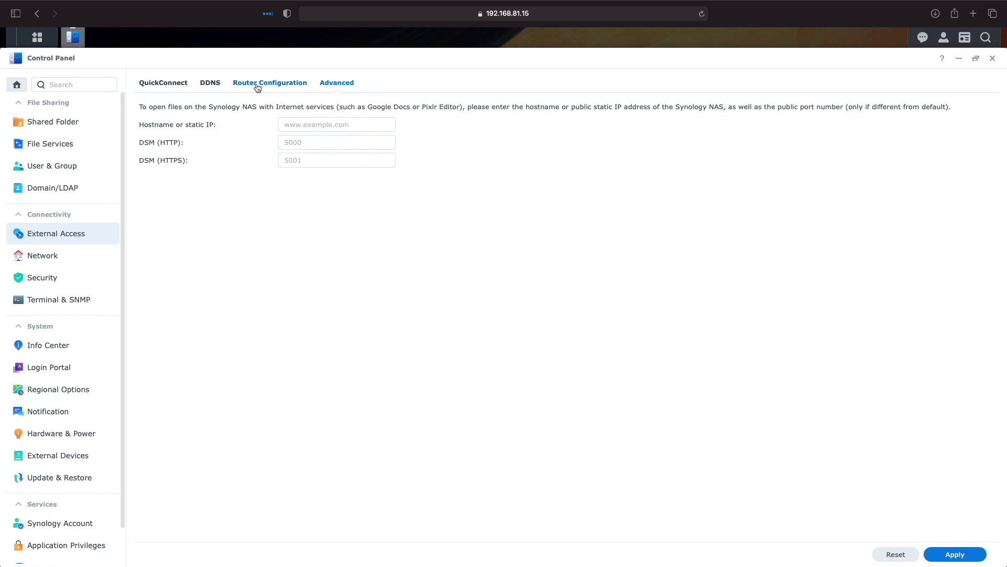
left_click(215, 84)
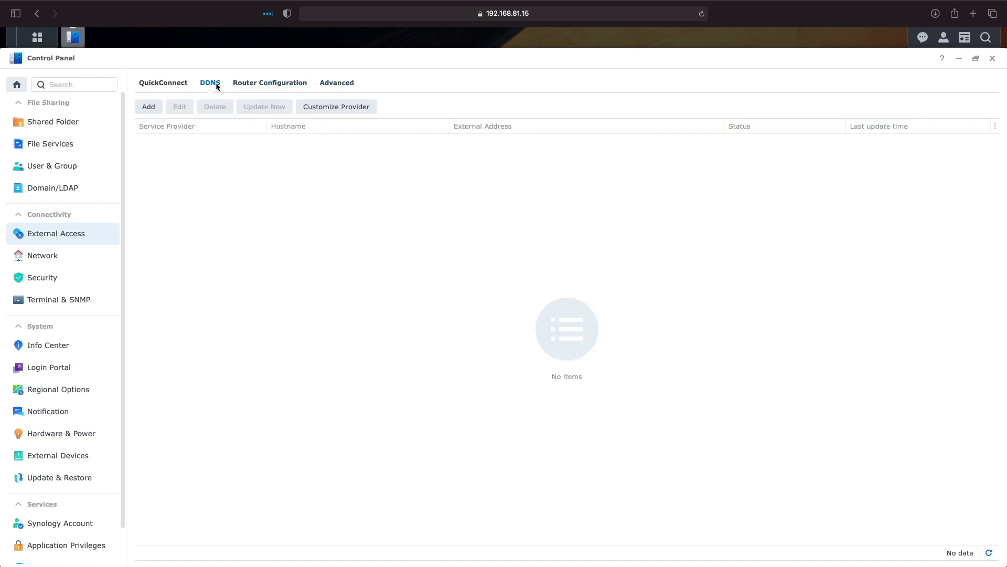
Add Synology DDNS hostname 'dattips-ssl', test it, and make its Let's Encrypt certificate default
left_click(157, 109)
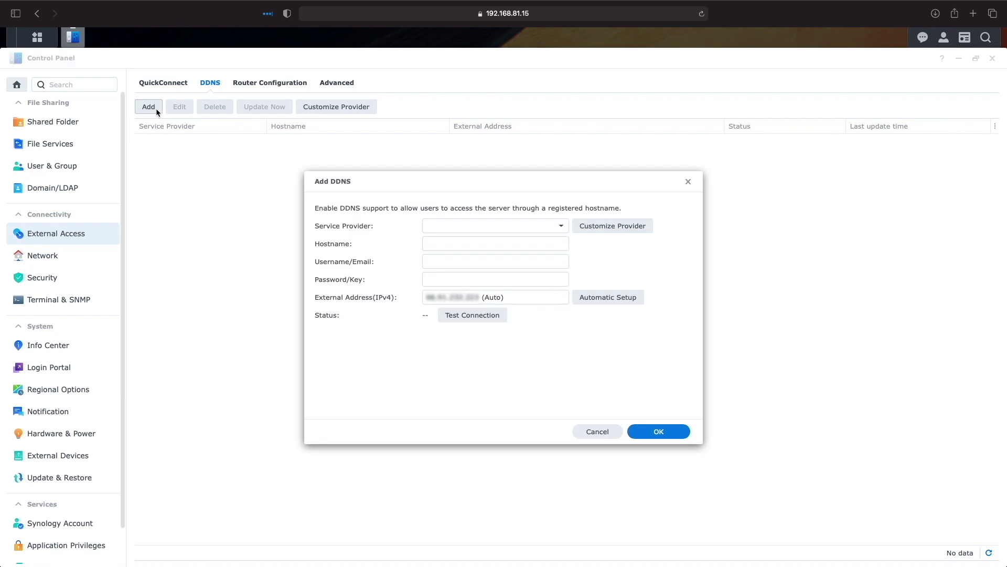
left_click(562, 227)
left_click(543, 247)
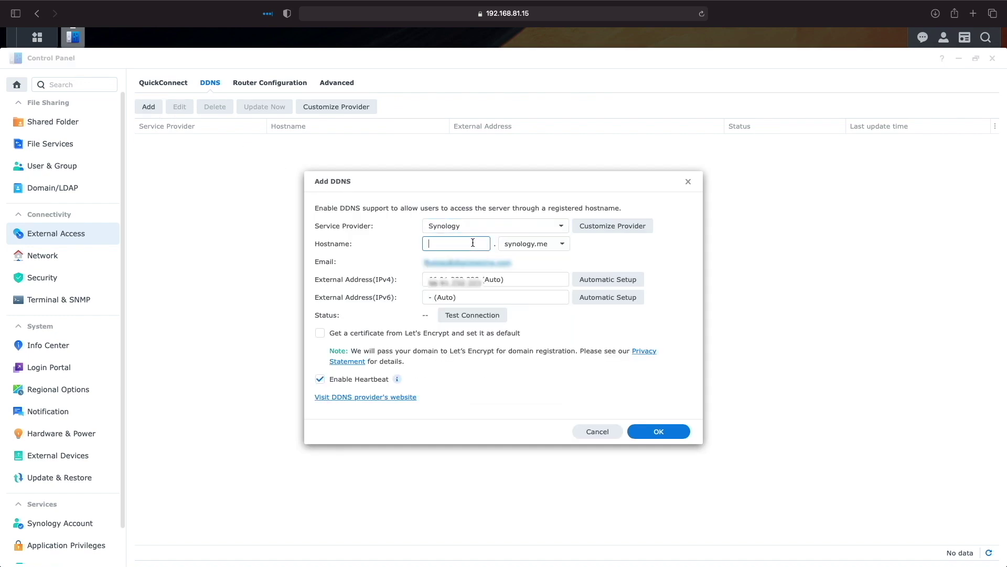
type("dattips-ssl")
left_click(477, 316)
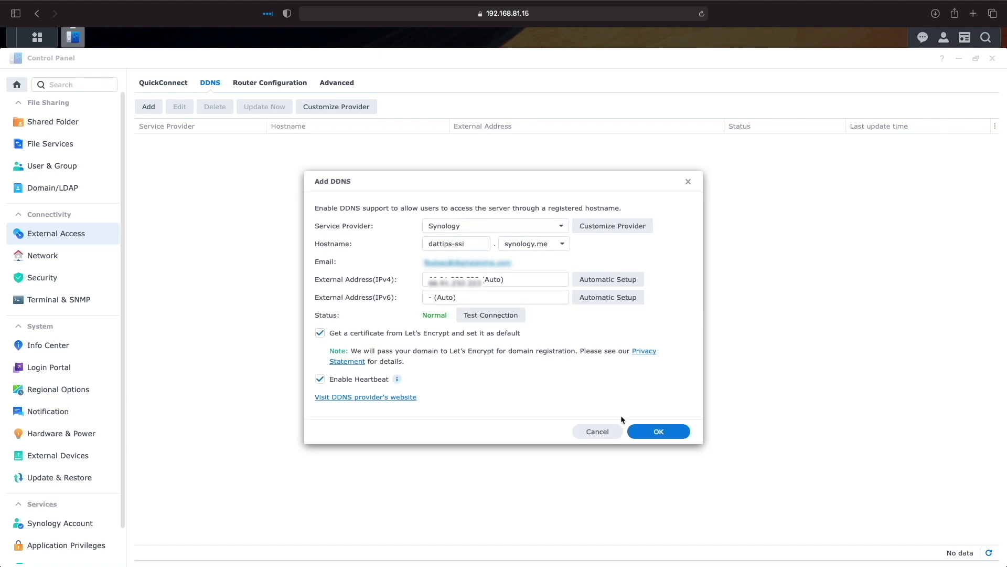
left_click(648, 431)
left_click(587, 342)
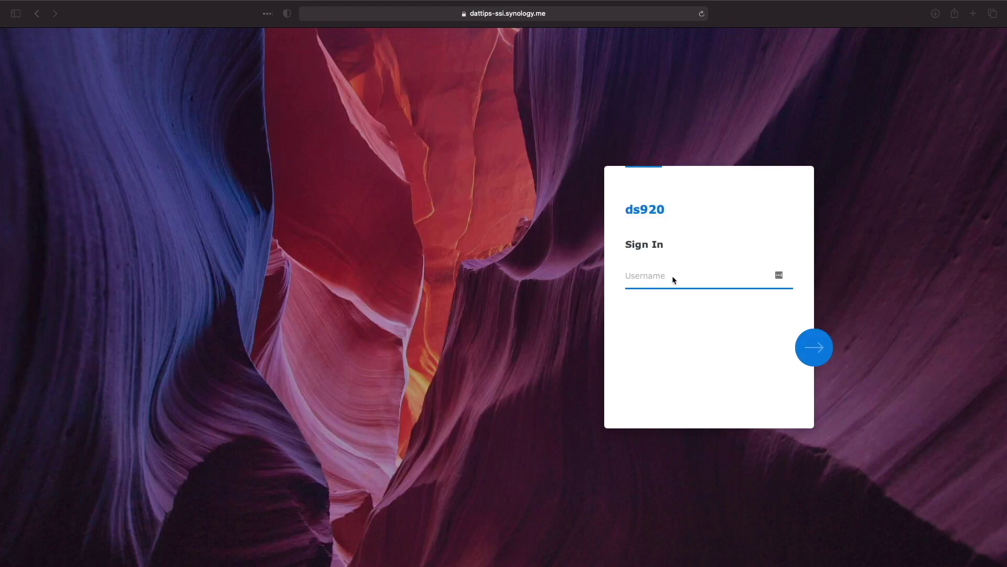
Sign in to DSM with the administrator username and password
type("dsadmin")
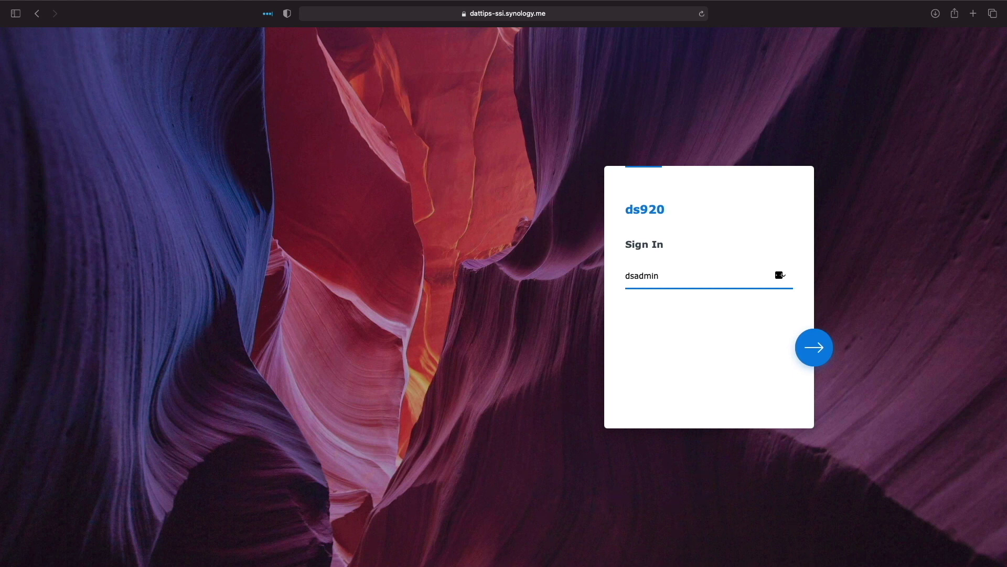
key("Return")
type("•••••••••")
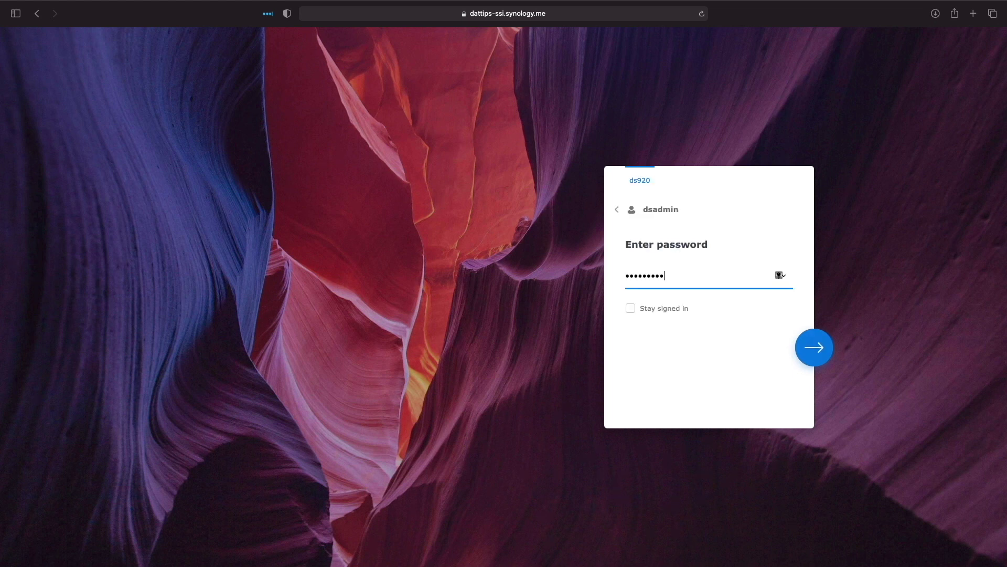
key("Return")
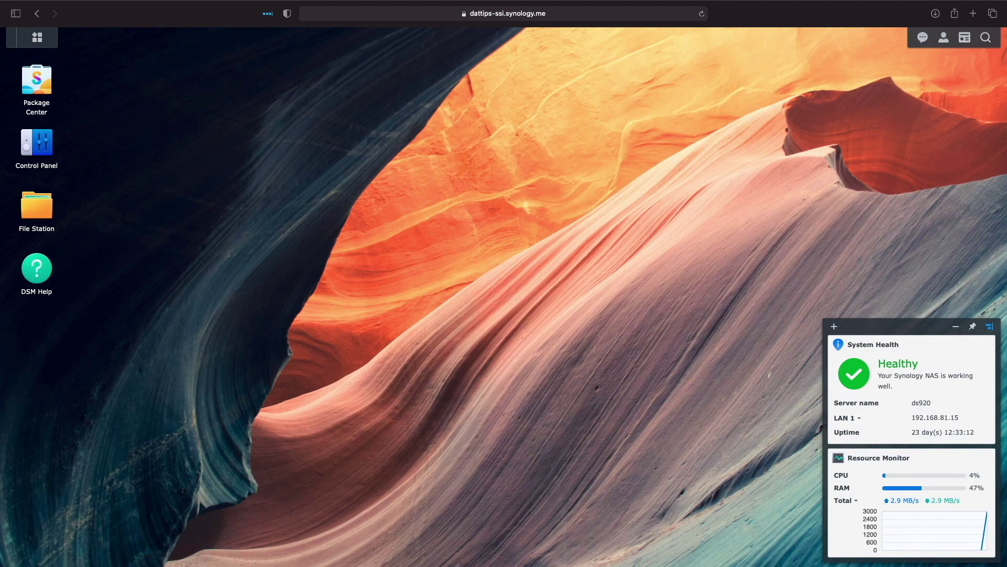
In Personal settings, start the Passwordless Sign-In setup under Sign-in Method
left_click(935, 44)
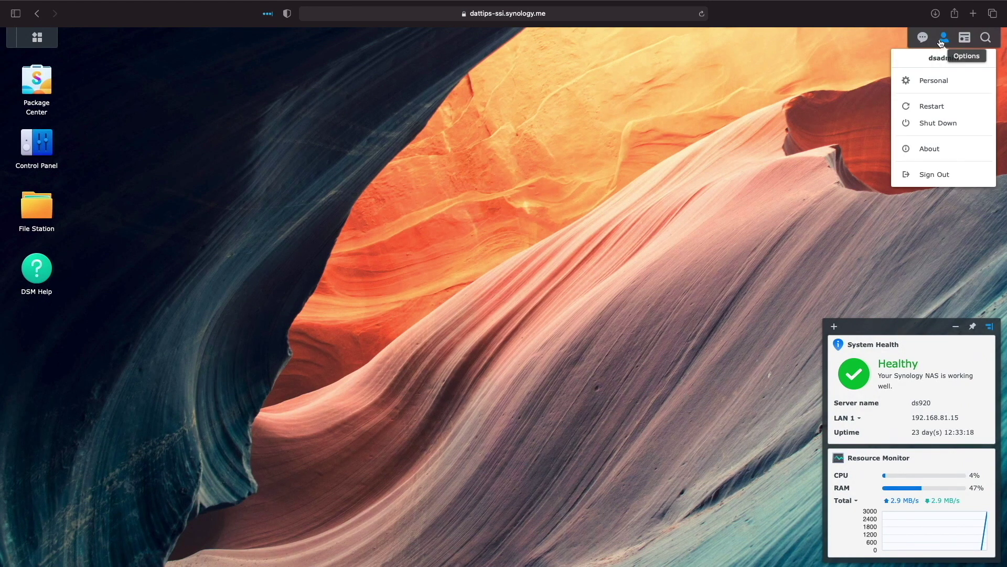
left_click(937, 82)
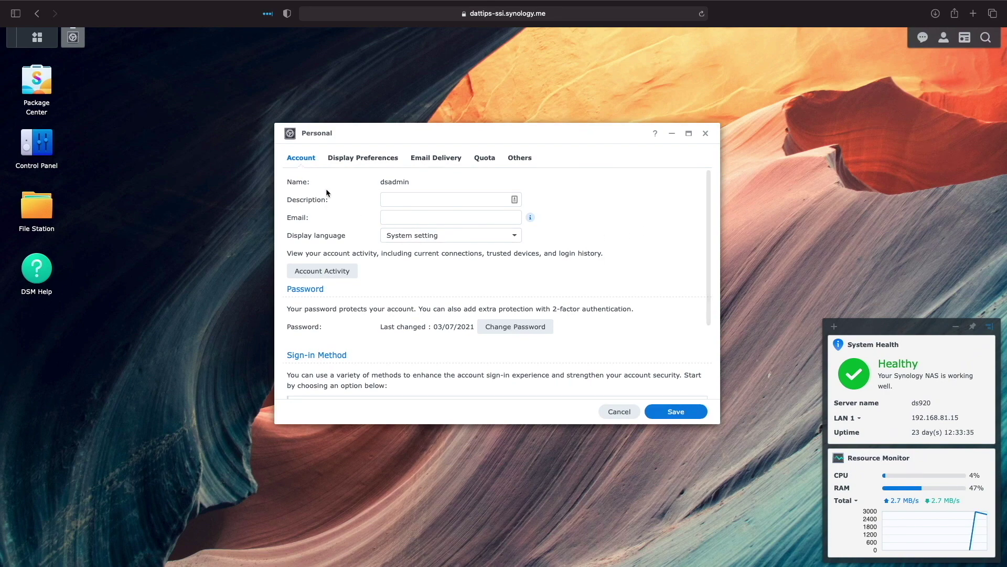
scroll(374, 274, "down", 3)
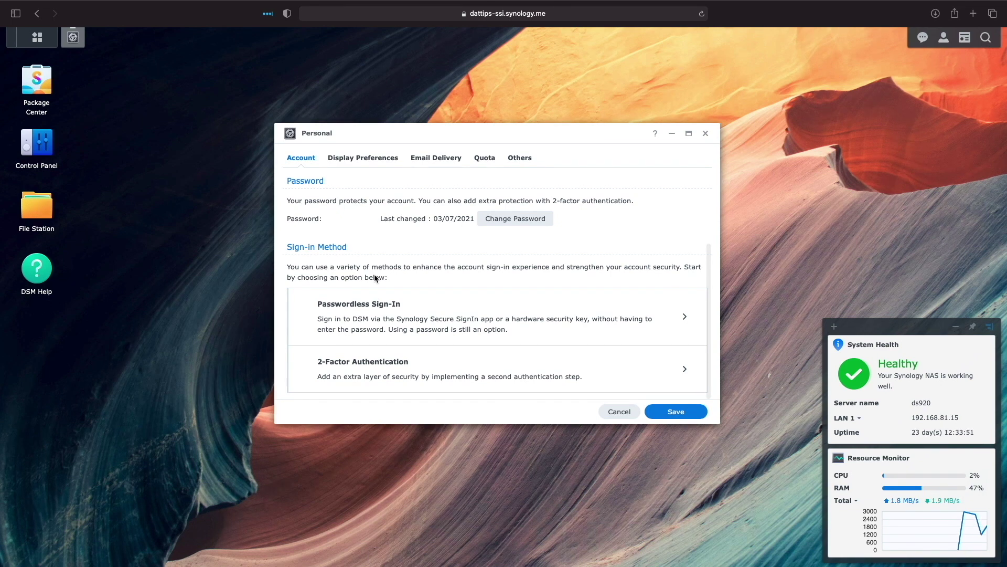
left_click(391, 310)
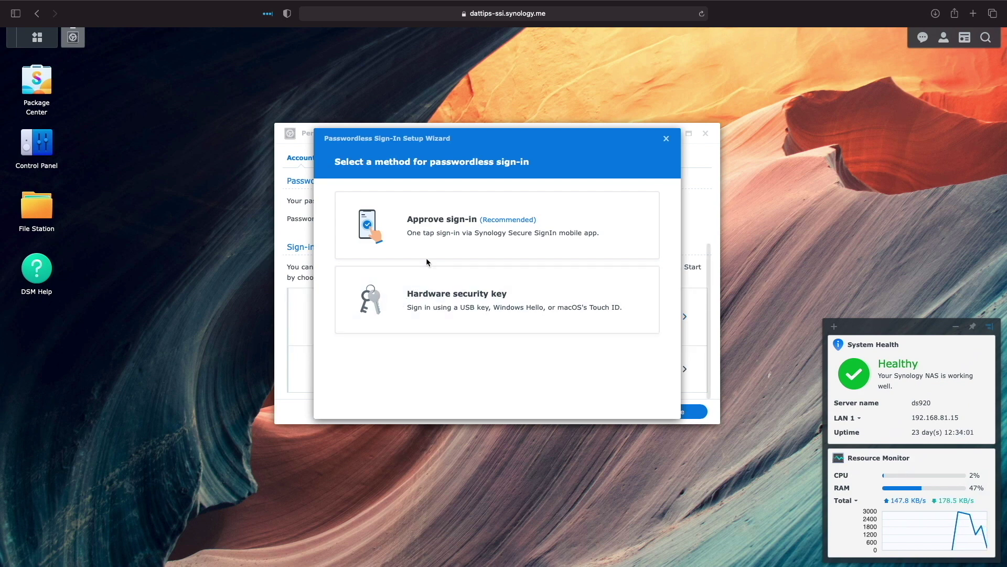
Choose Approve sign-in and verify identity with the current account password
left_click(436, 247)
left_click(484, 286)
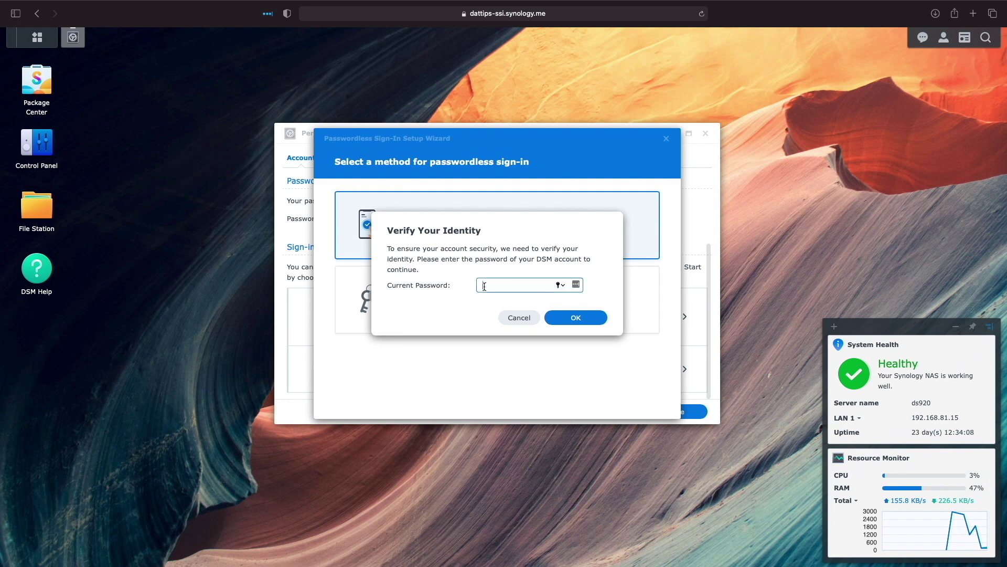
type("•••••••••")
key("Return")
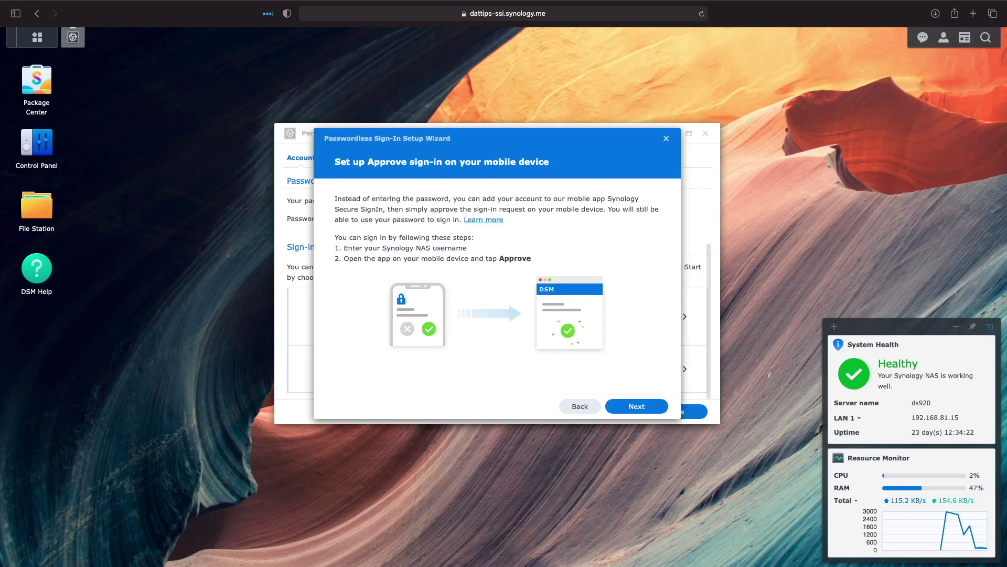
Step through the wizard, scanning the QR code with Secure SignIn, to pair the phone
left_click(656, 407)
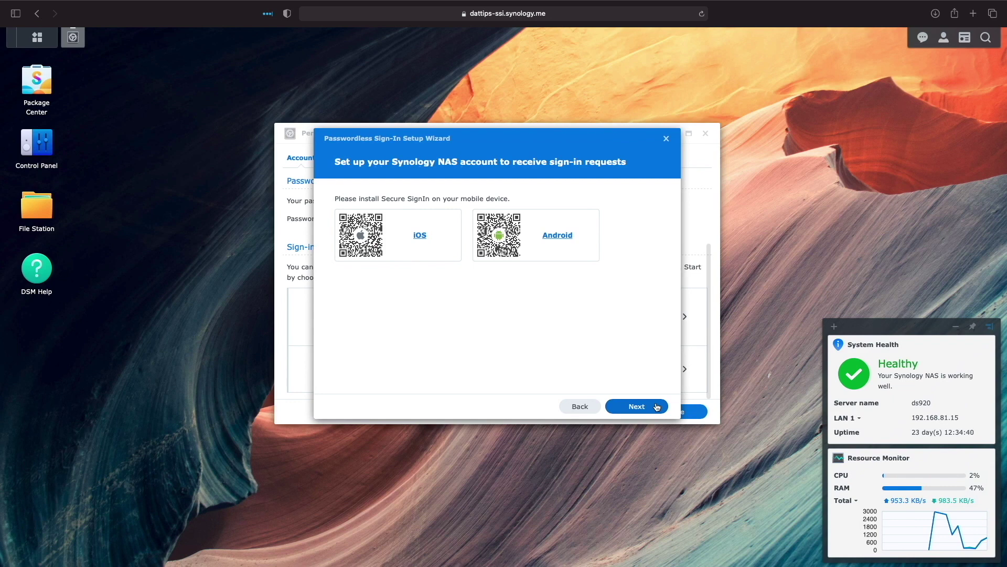
left_click(657, 407)
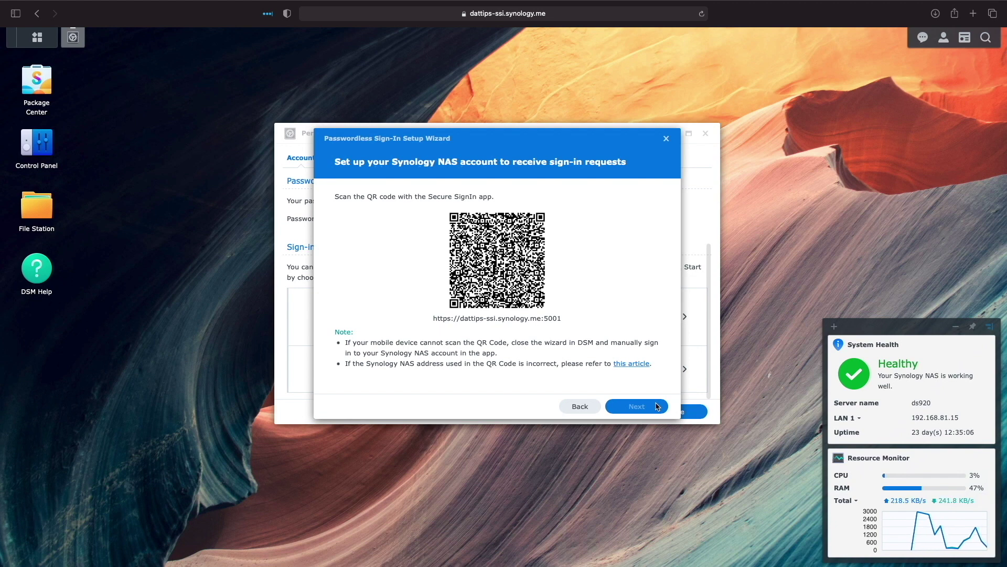
left_click(658, 406)
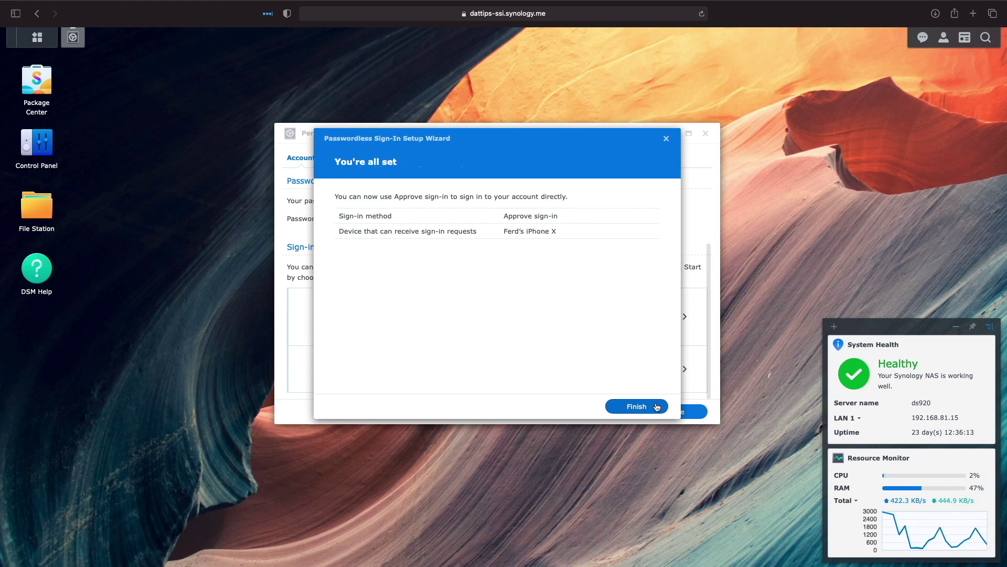
left_click(658, 406)
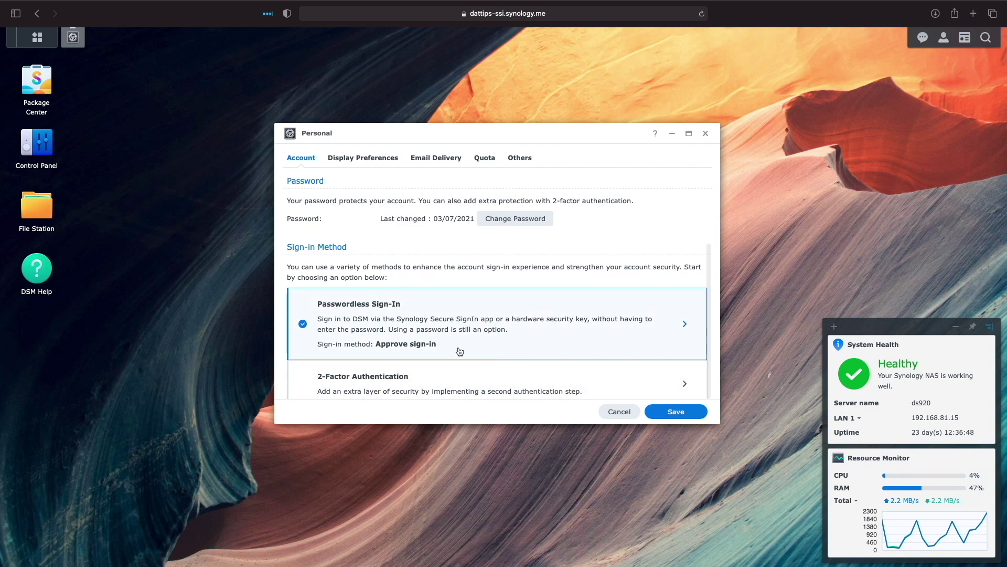
Sign out and sign back in with only the admin username, approving on the phone
left_click(945, 39)
left_click(945, 171)
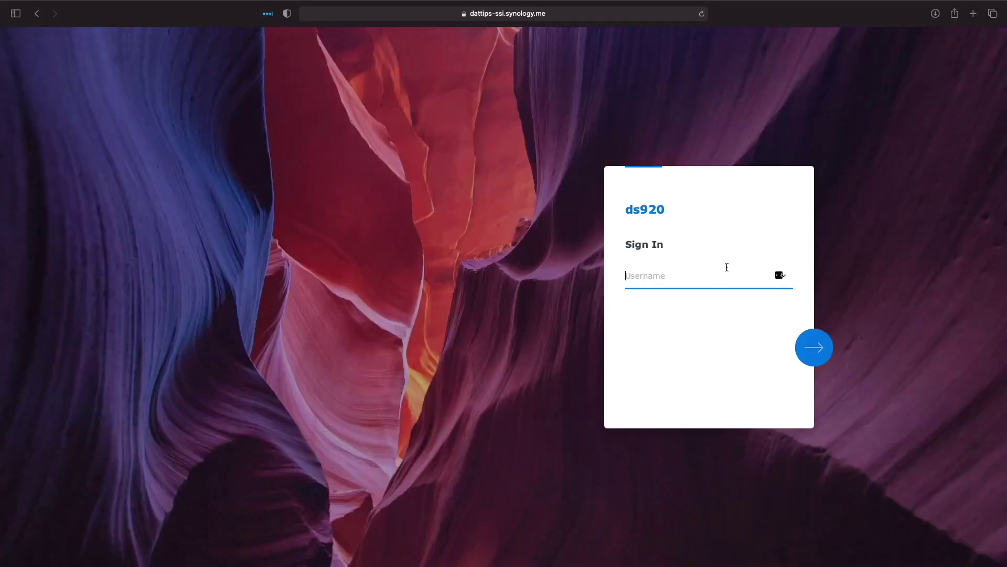
type("dsadmin")
key("Return")
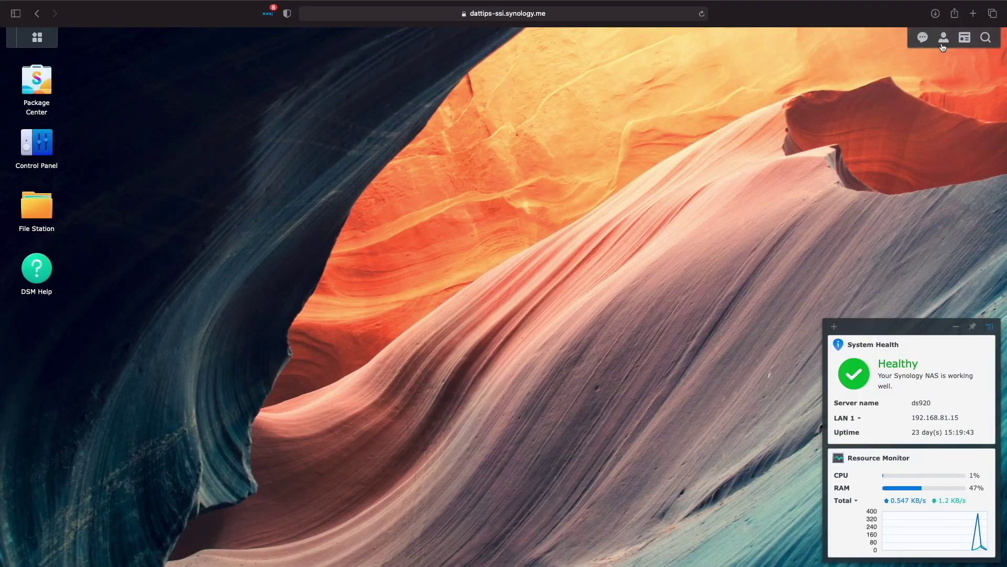
Switch sign-in to 2-Factor Authentication, confirming with the password and keeping the configured phone
left_click(944, 42)
left_click(930, 78)
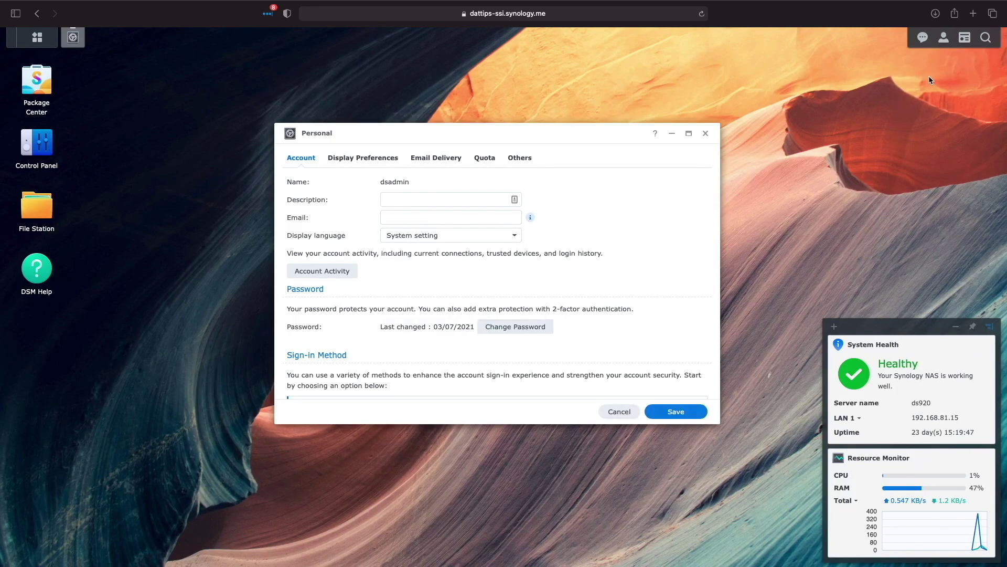
scroll(578, 330, "down", 3)
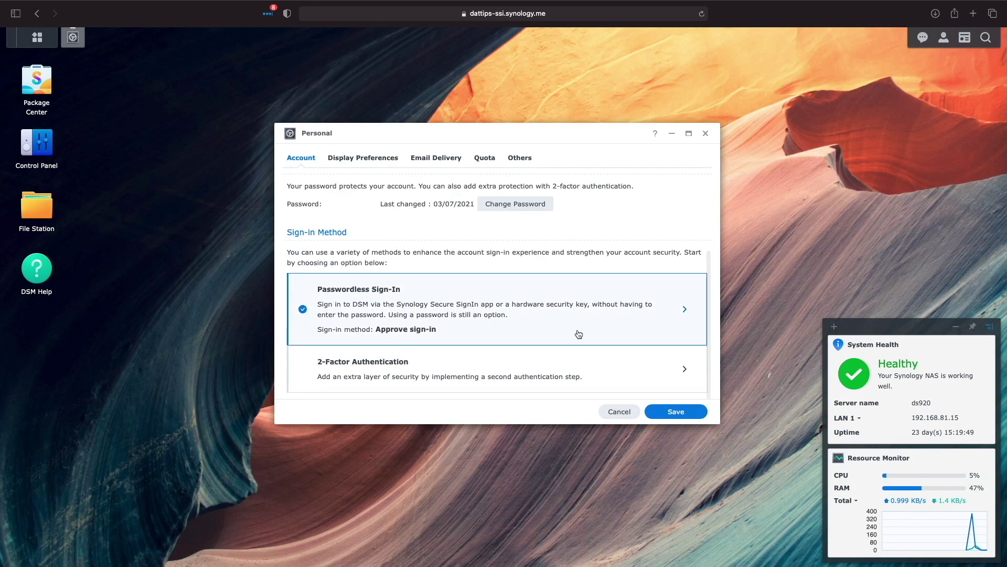
left_click(552, 365)
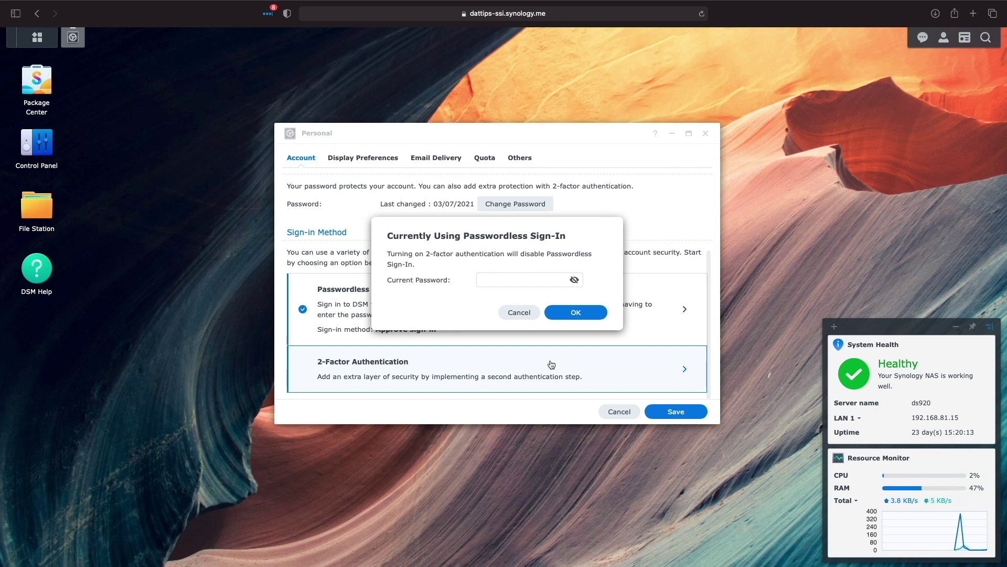
left_click(524, 280)
type("***")
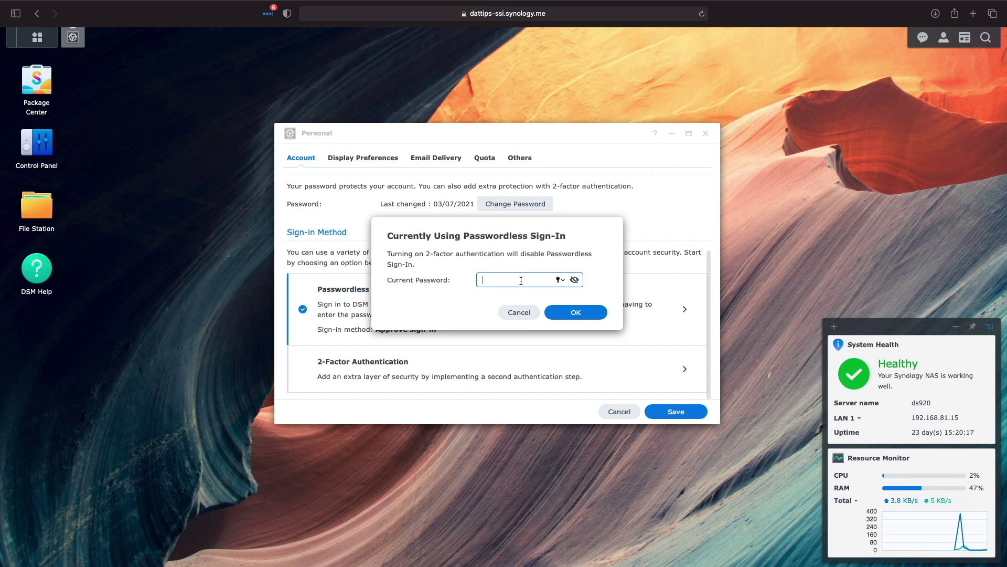
type("******")
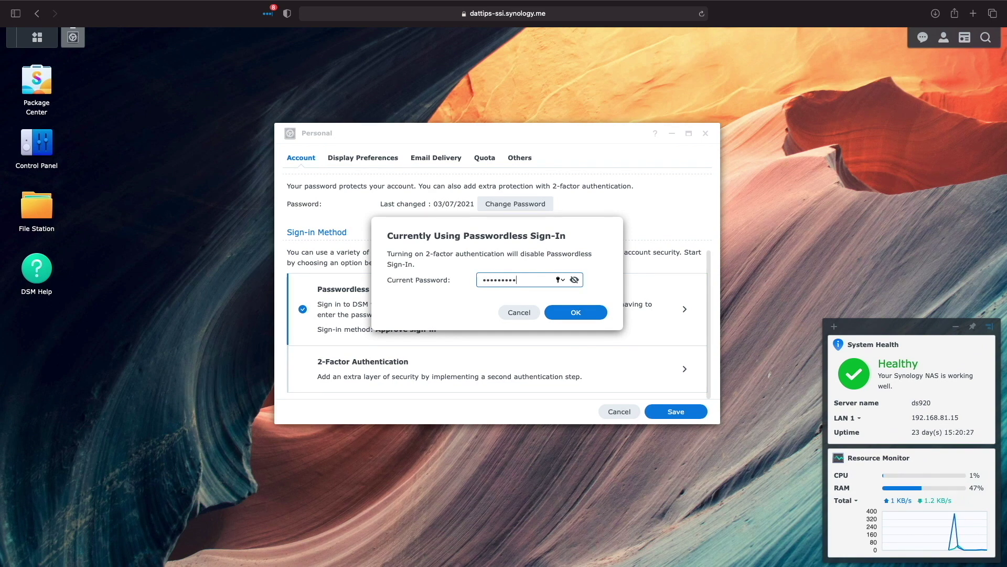
left_click(564, 313)
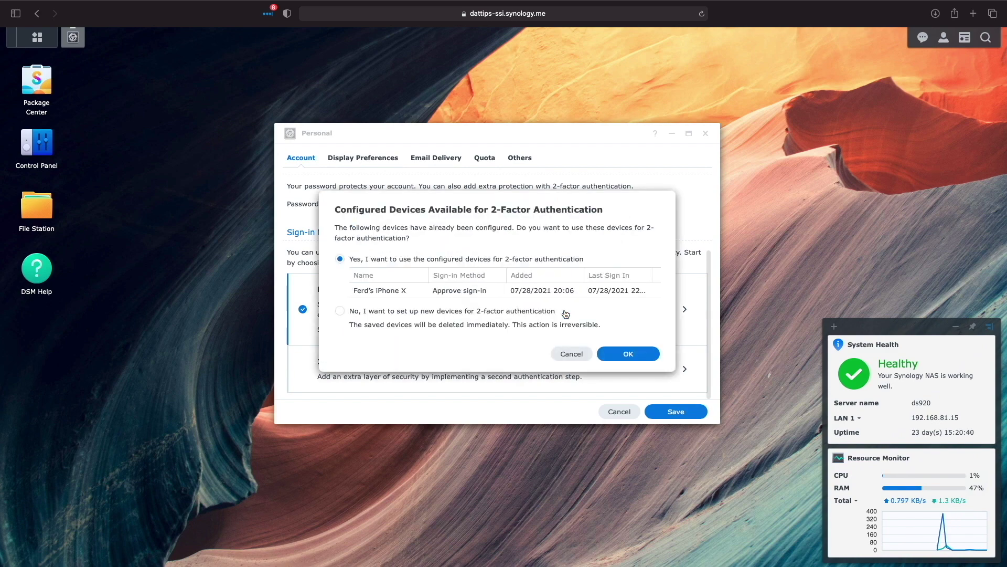
left_click(638, 352)
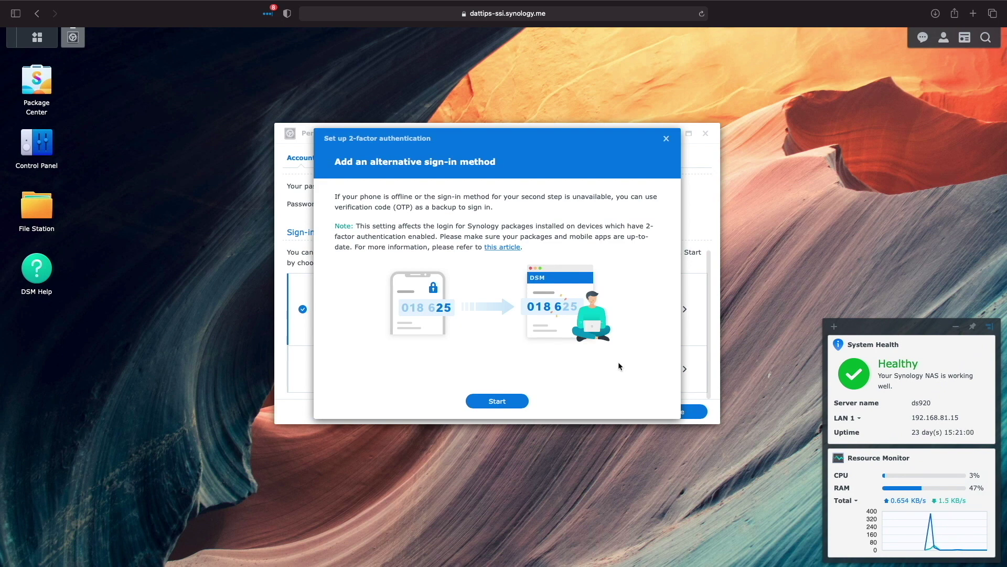
Add Secure SignIn as the OTP backup by entering the app's 6-digit verification code
left_click(505, 401)
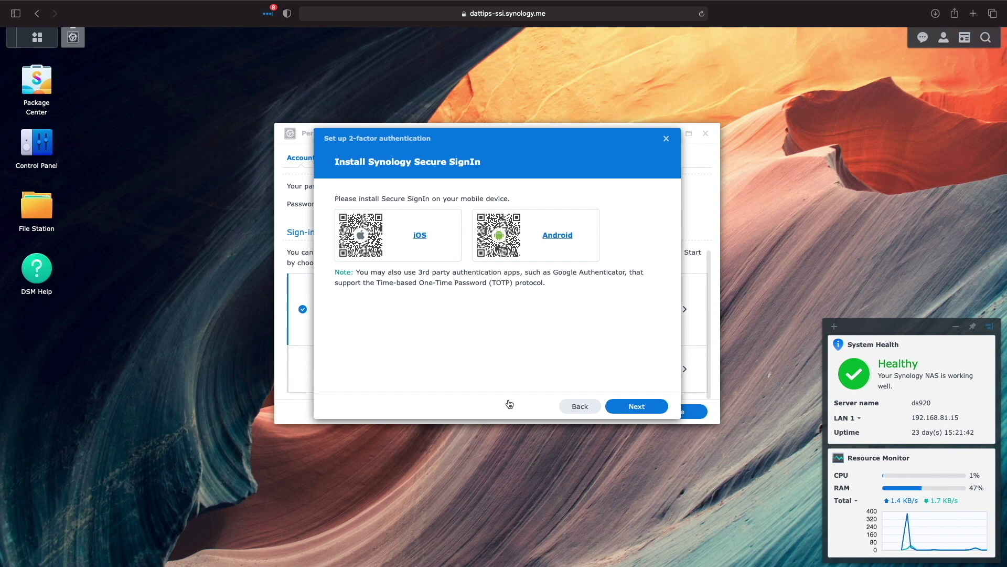
left_click(634, 408)
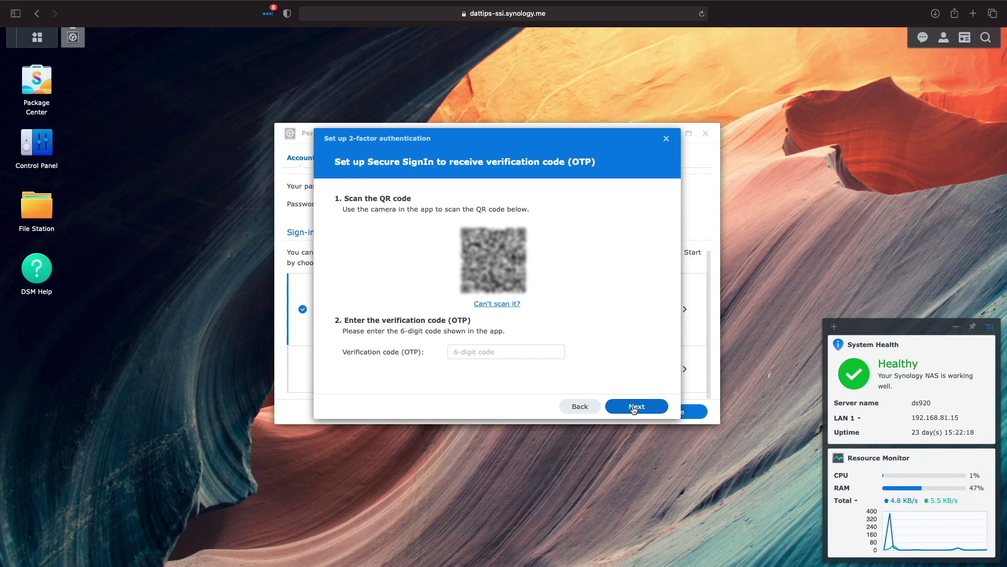
left_click(464, 351)
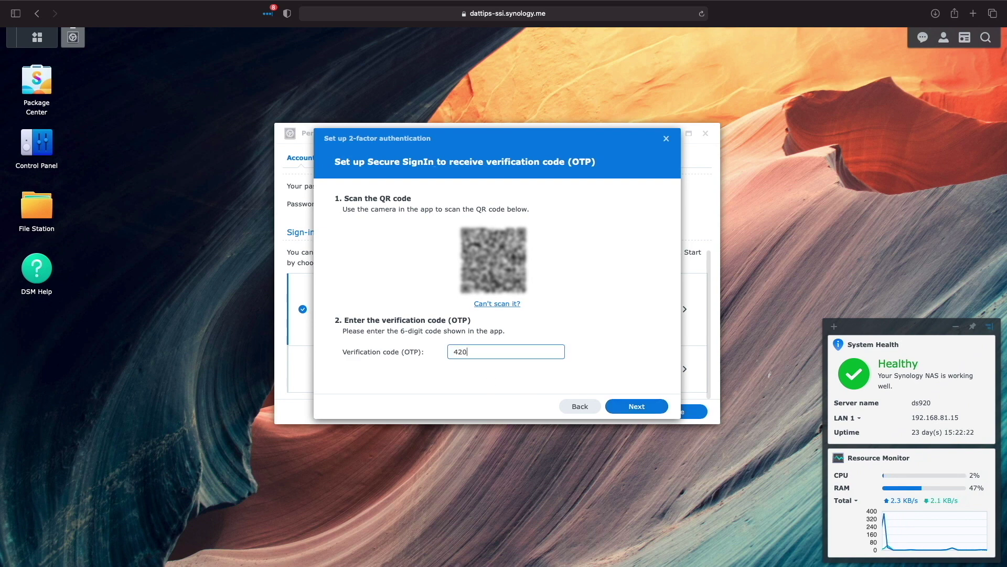
left_click(637, 406)
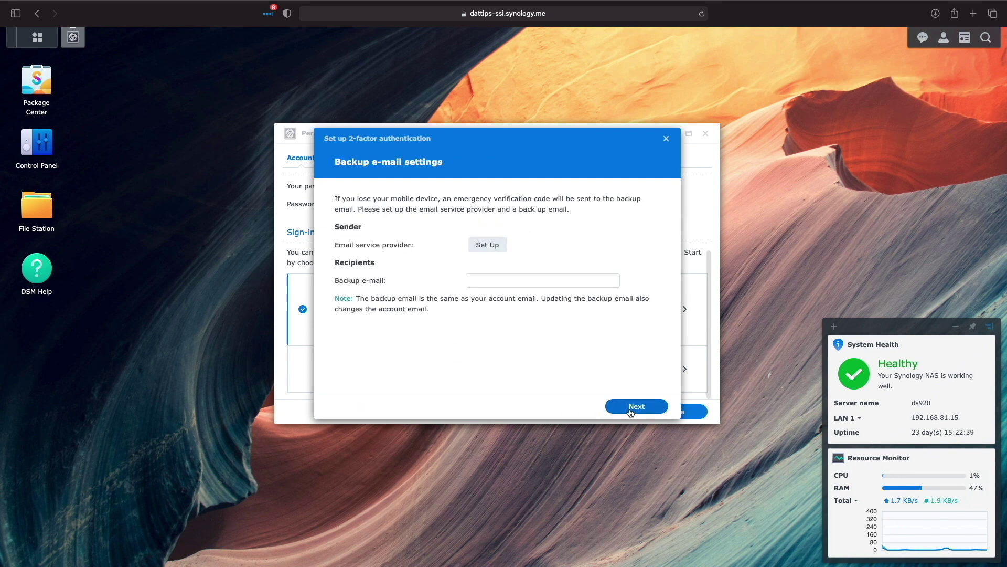
left_click(485, 243)
Apply custom SMTP sender settings with authentication required and SSL/TLS enabled
left_click(462, 270)
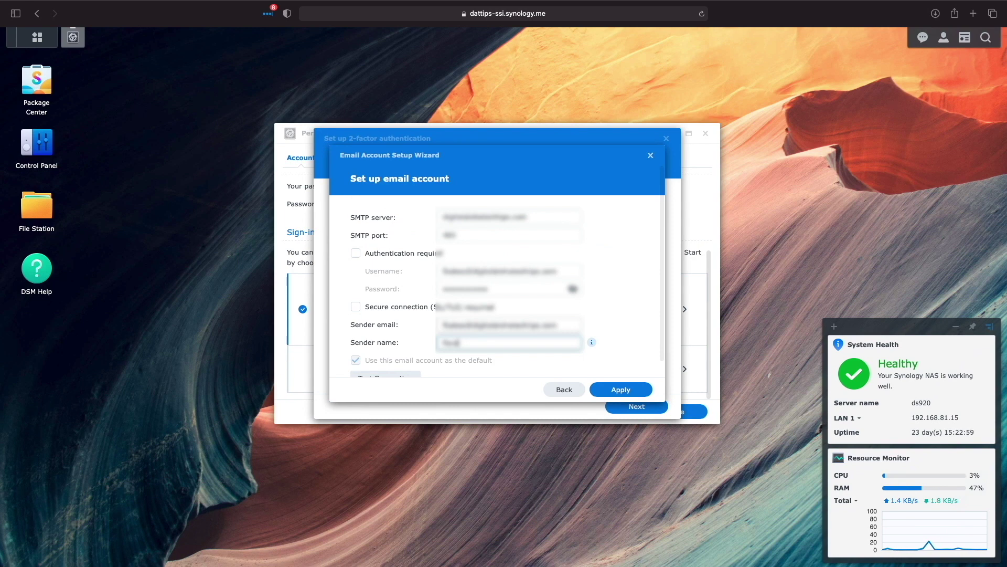
left_click(355, 253)
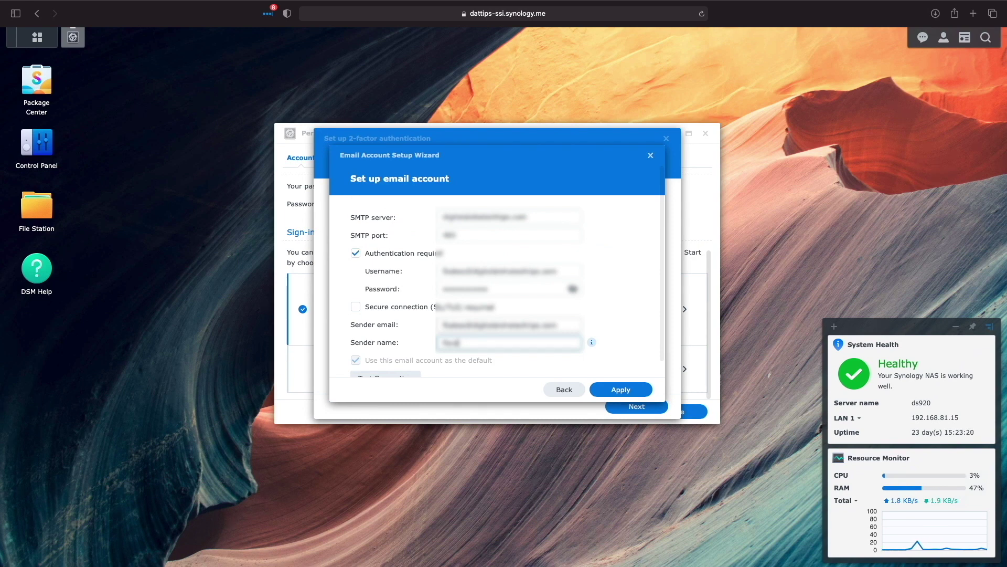
left_click(399, 306)
scroll(419, 336, "down", 1)
left_click(621, 390)
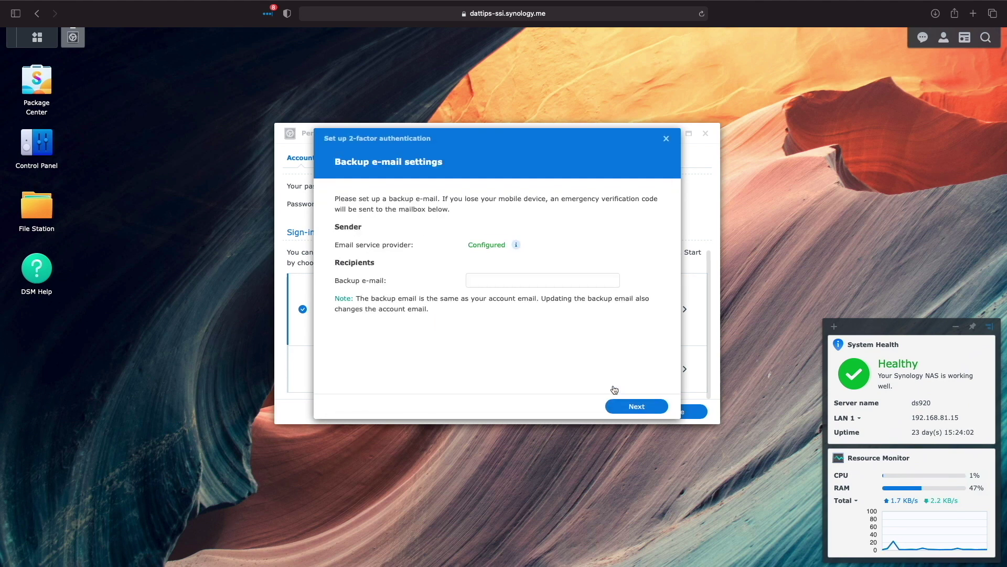
Paste in the backup e-mail address and finish the 2-factor setup wizard
left_click(485, 286)
key("super+v")
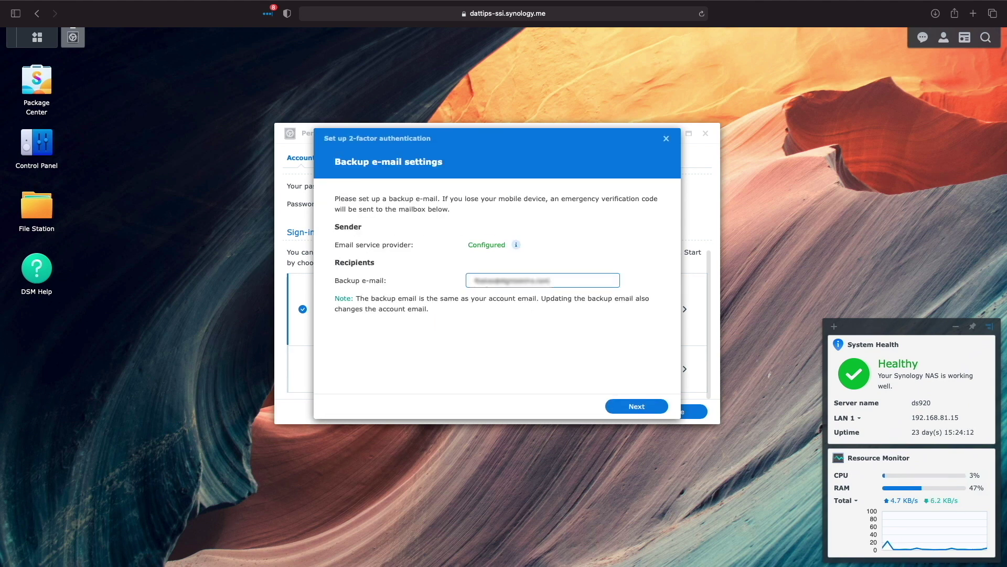
left_click(639, 407)
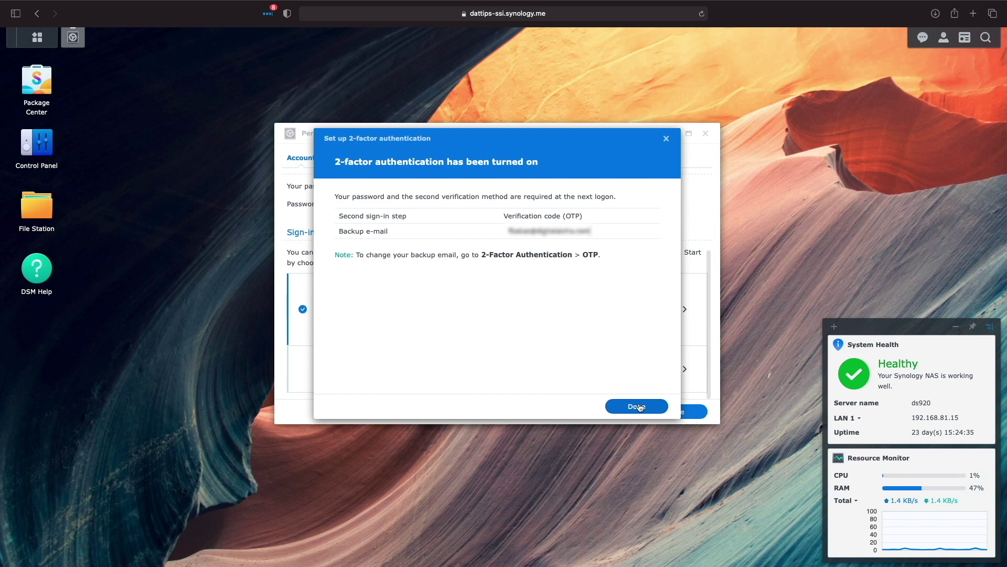
left_click(638, 407)
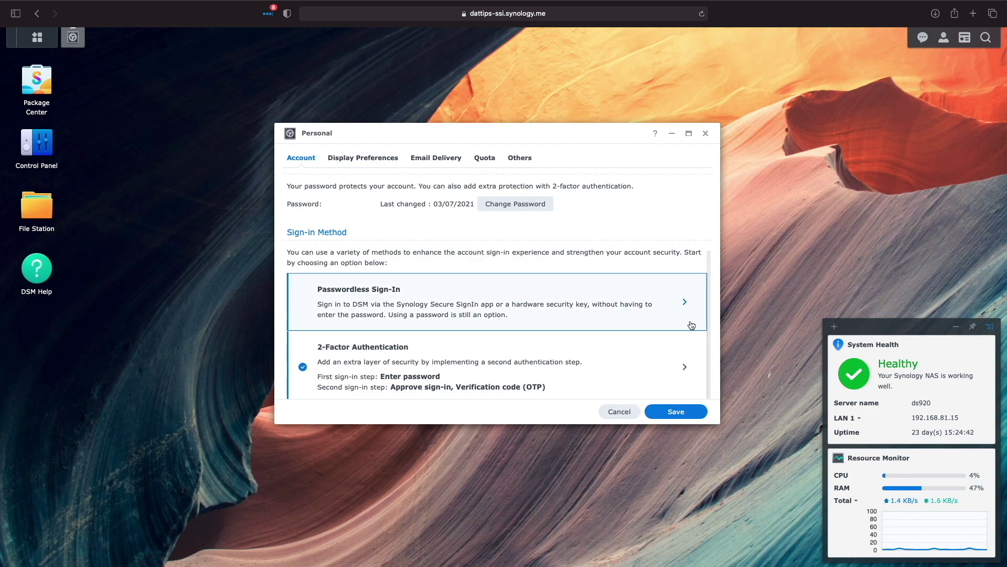
Sign out and enter the admin account's username and password at the login page
left_click(944, 37)
left_click(951, 175)
type("dsadmin")
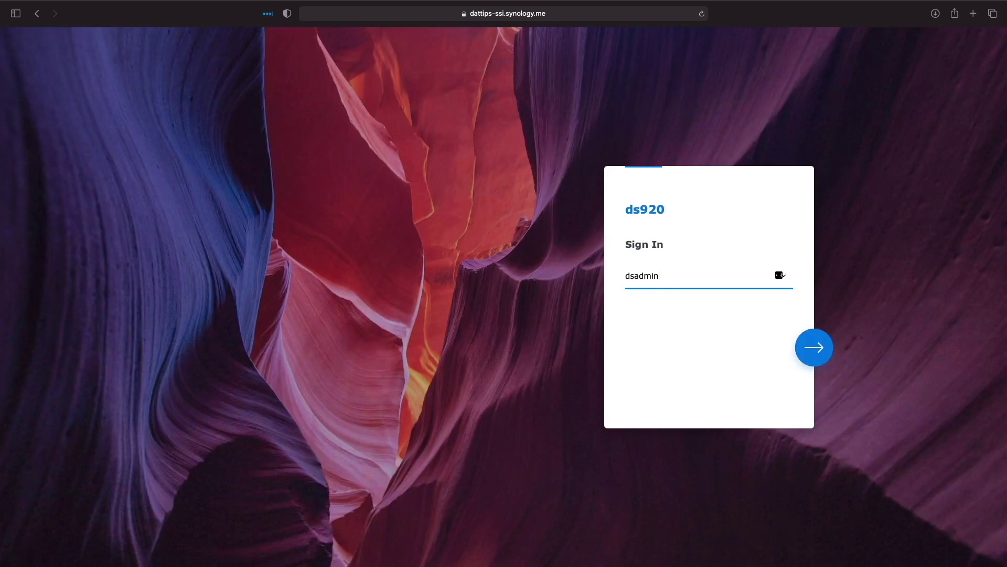
key("Return")
type("•••••••••")
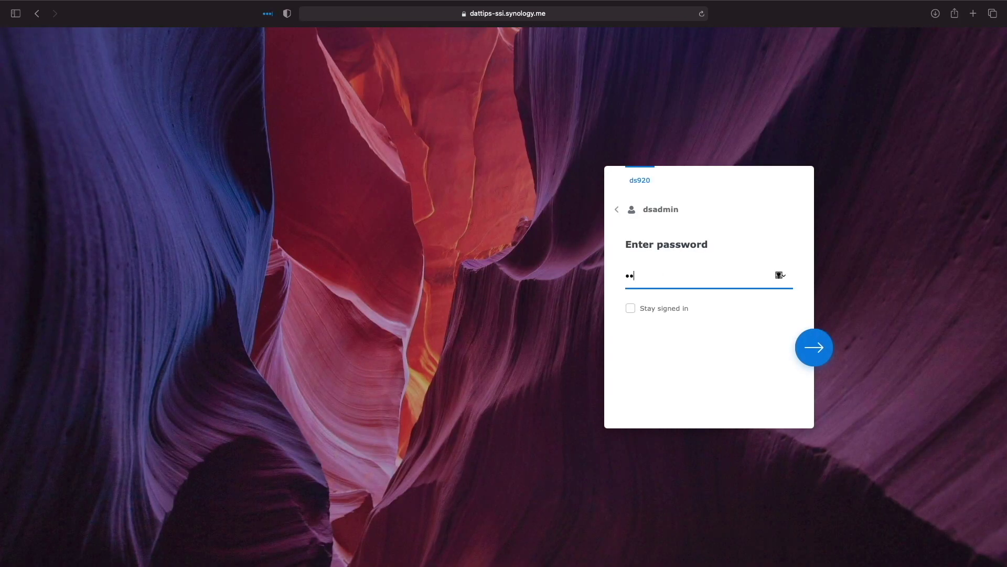
key("Return")
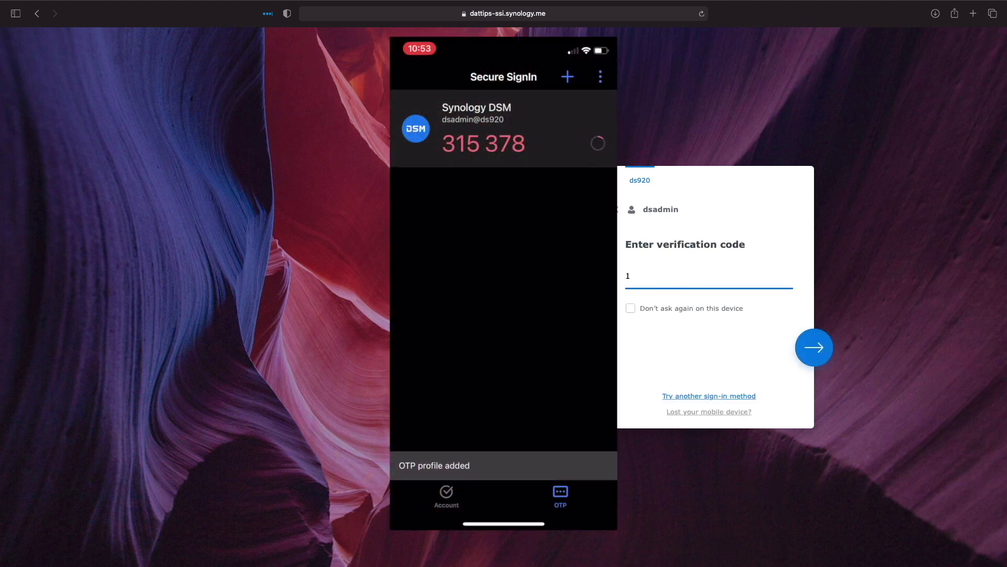
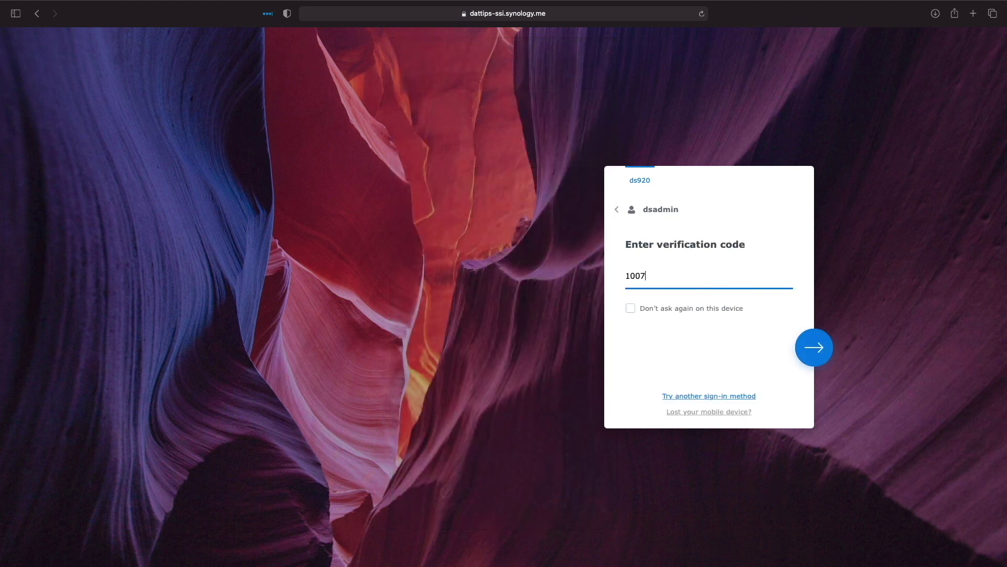
Enter the one-time verification code to complete sign-in to the DSM desktop
left_click(811, 346)
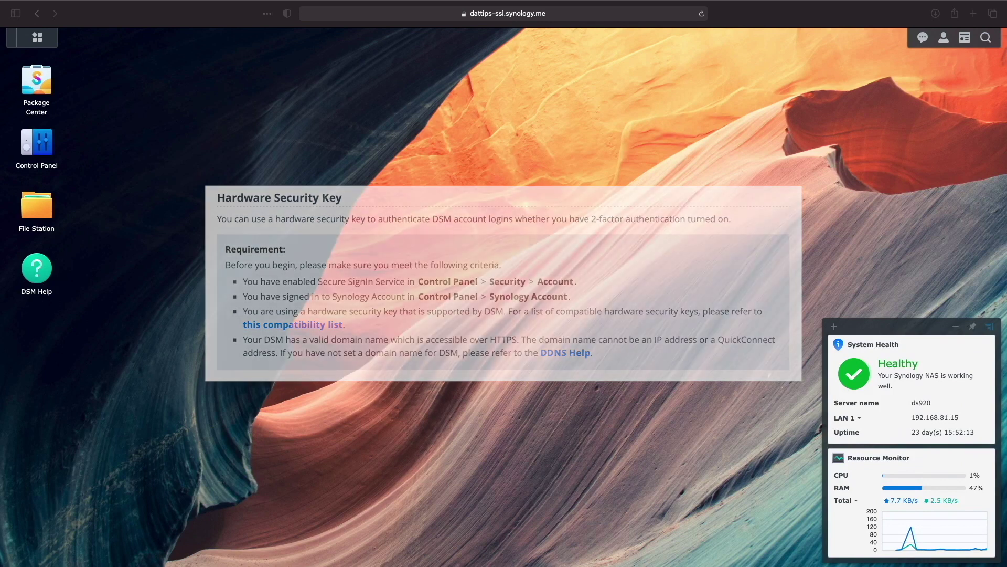
left_click(943, 38)
Switch the Personal sign-in method to Passwordless Sign-In, keeping the already configured devices
left_click(935, 84)
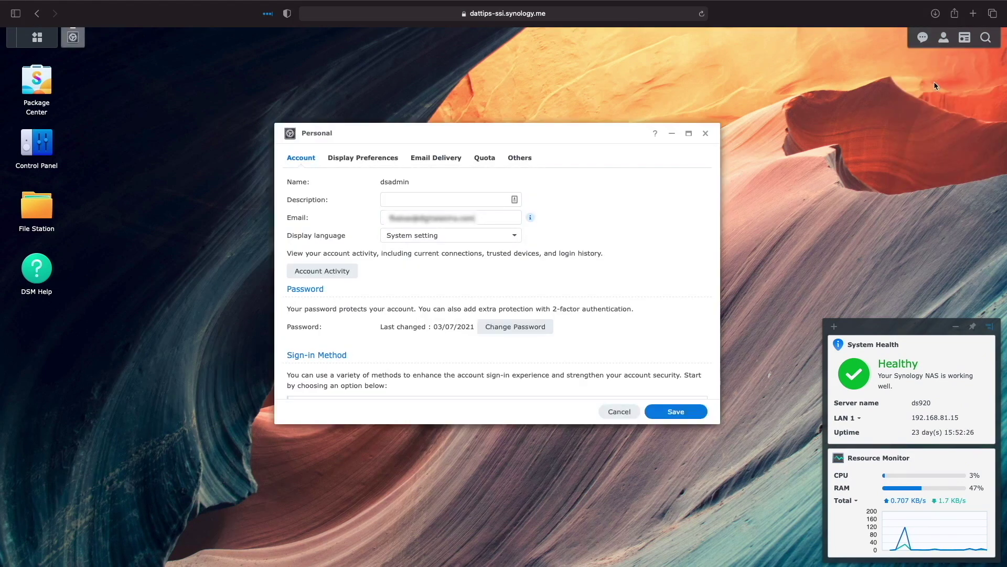
scroll(612, 288, "down", 5)
left_click(508, 306)
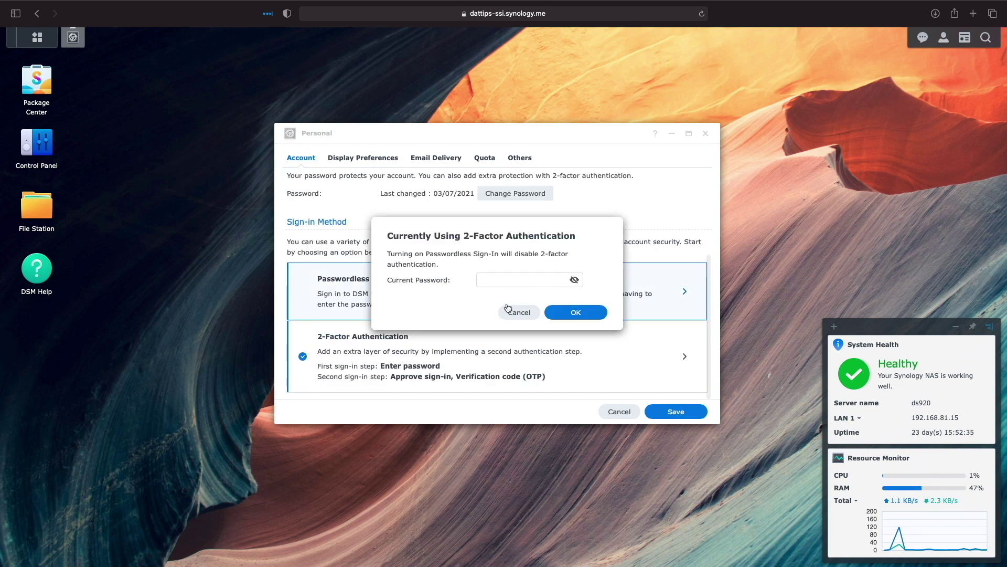
left_click(499, 282)
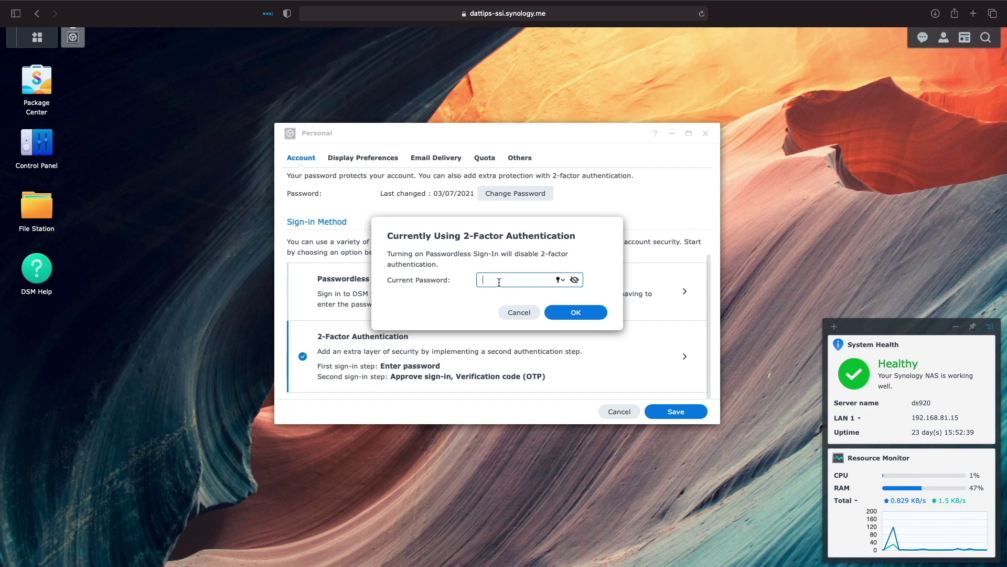
type("•••••••••")
key("Return")
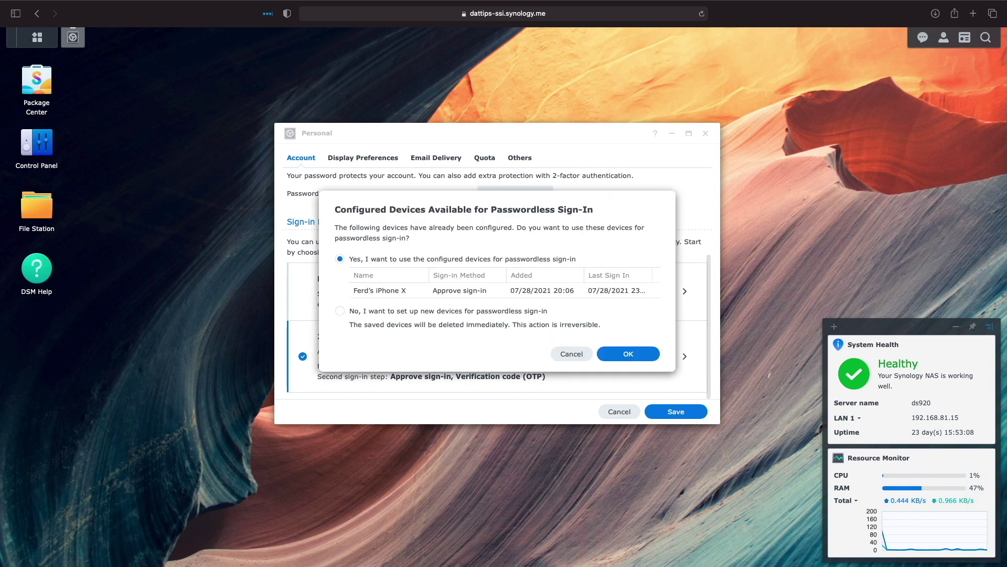
left_click(633, 355)
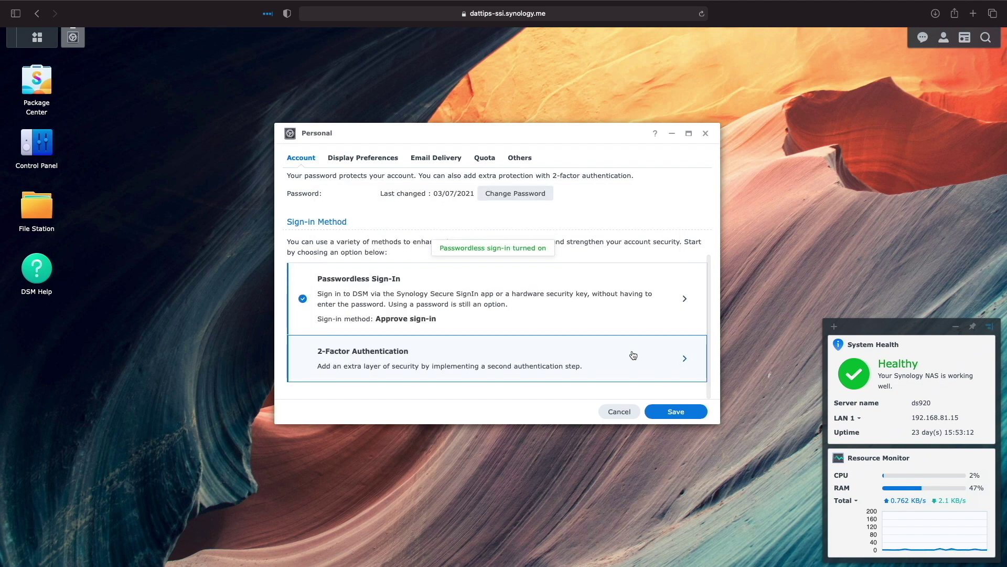
Open the passwordless device settings, verifying identity with the account password
left_click(556, 310)
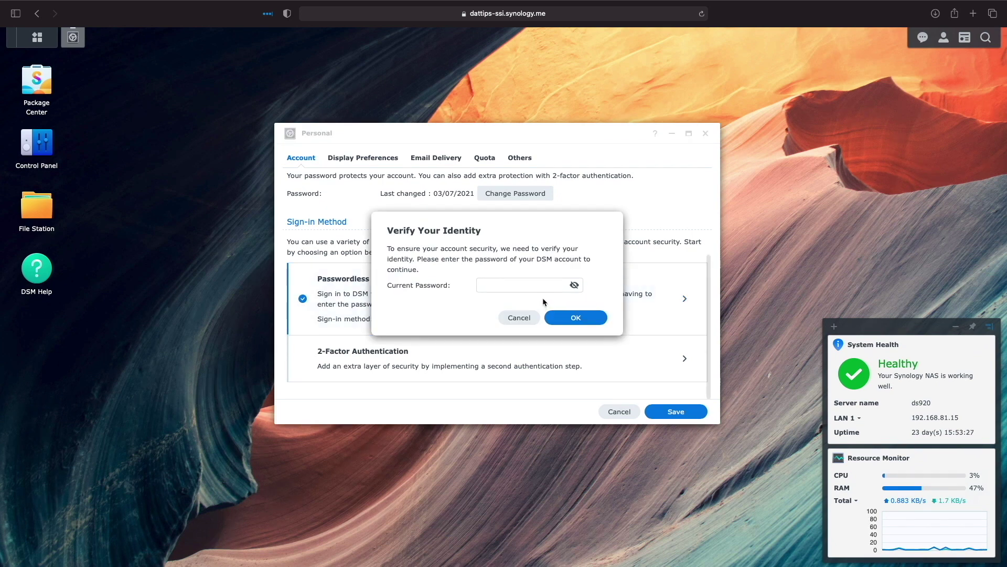
left_click(532, 286)
type("••••••••")
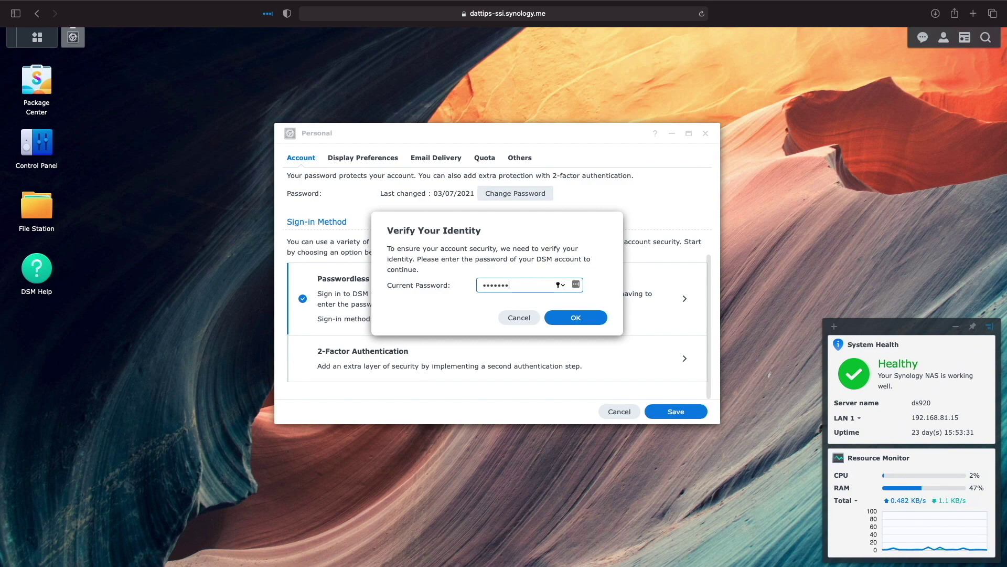
left_click(557, 312)
Add a Touch ID/Face ID hardware security key and allow Touch ID use
left_click(430, 254)
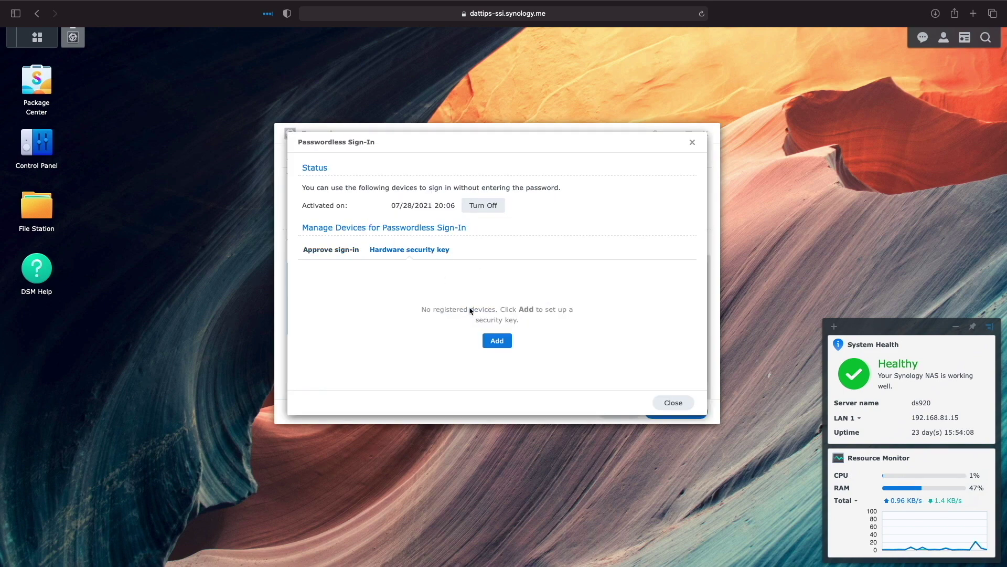
left_click(495, 341)
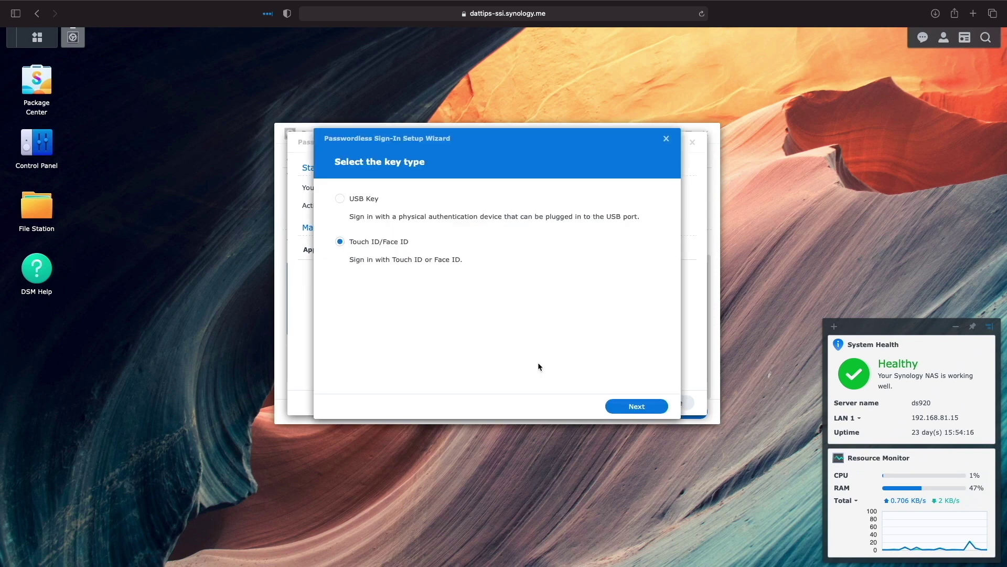
left_click(626, 405)
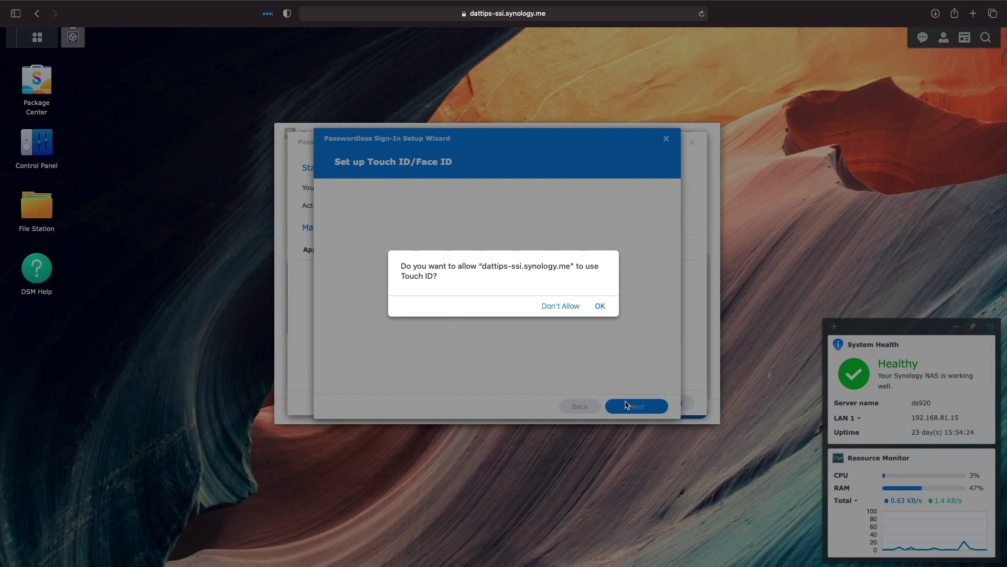
left_click(601, 307)
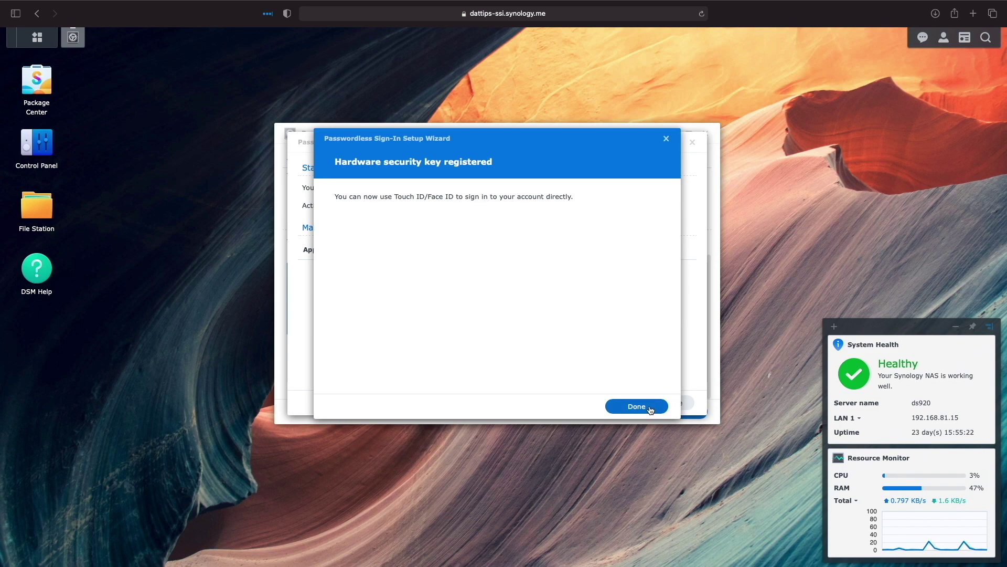
Finish the security key setup and sign out to the ds920 login page
left_click(649, 407)
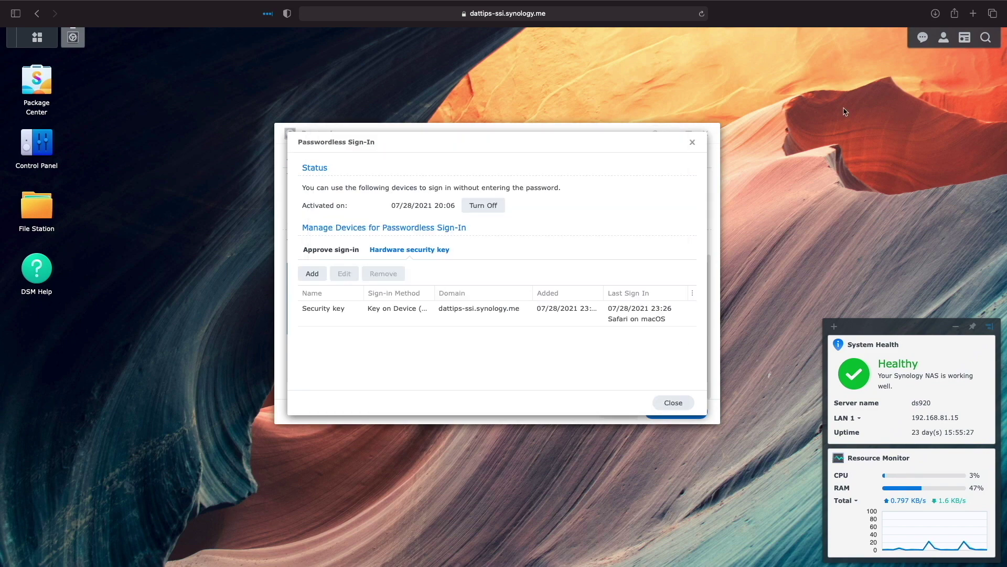
left_click(944, 38)
left_click(934, 177)
Sign in as the admin user choosing the hardware security key method, confirming the saved account
left_click(722, 284)
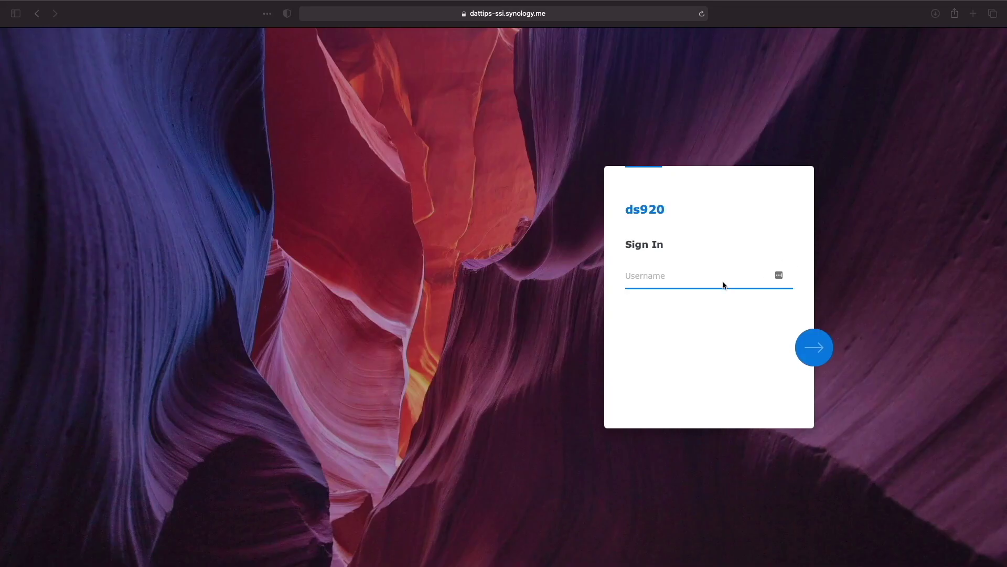
type("dsadmin")
key("Return")
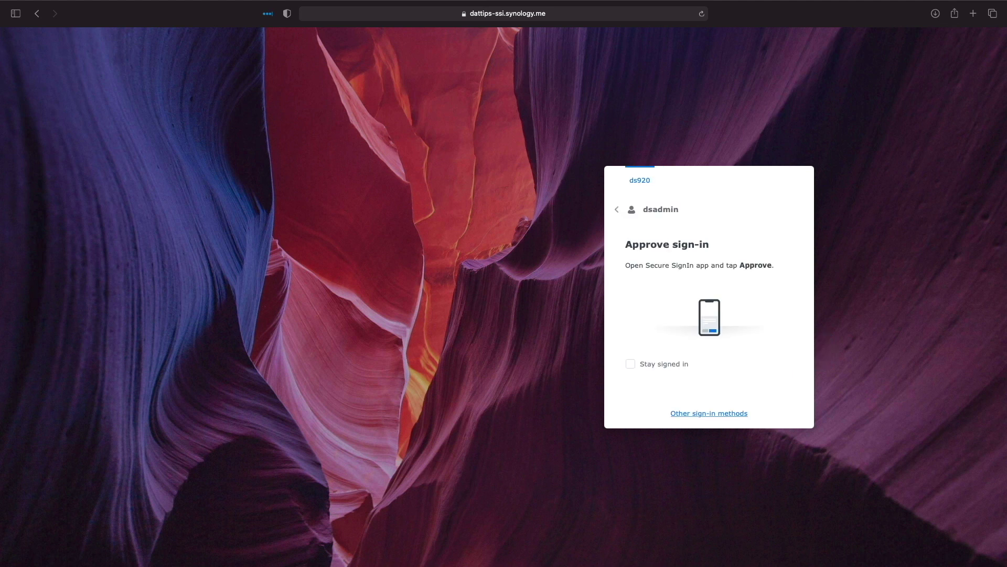
left_click(735, 415)
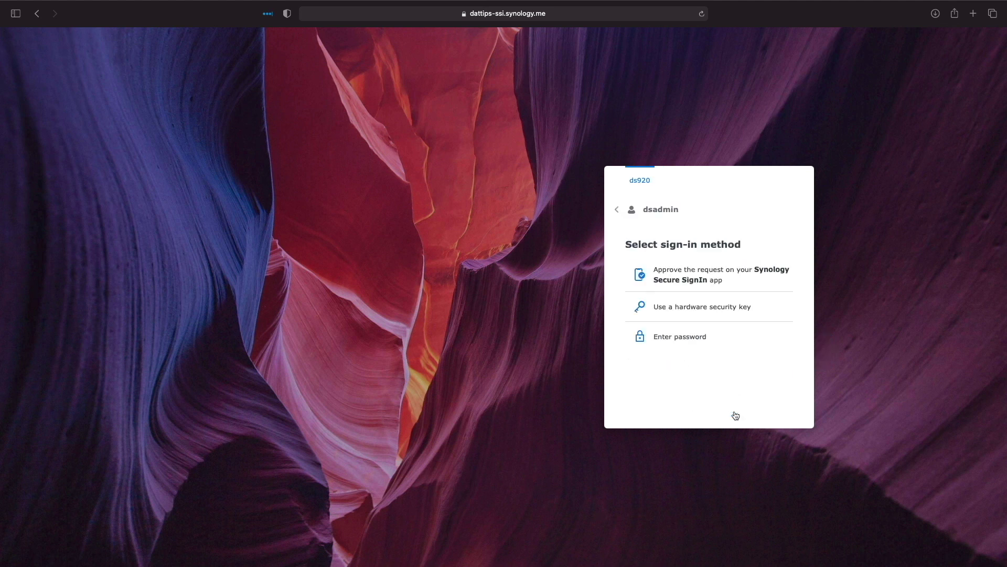
left_click(713, 310)
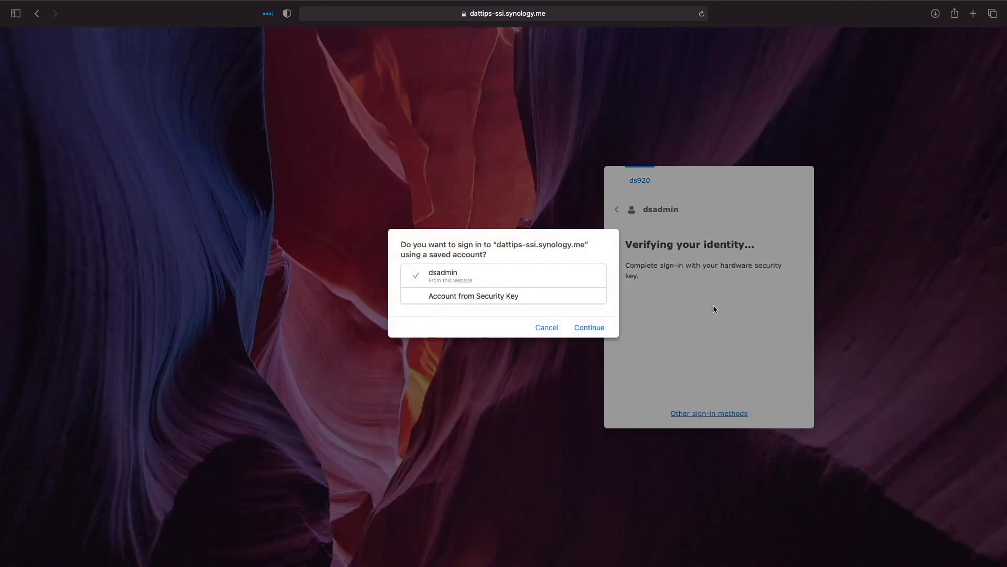
left_click(590, 328)
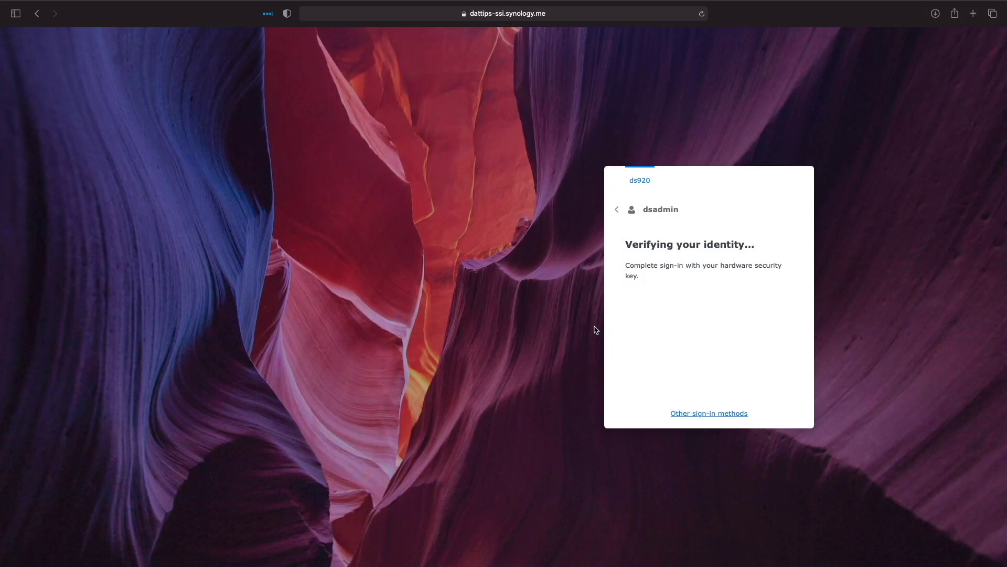